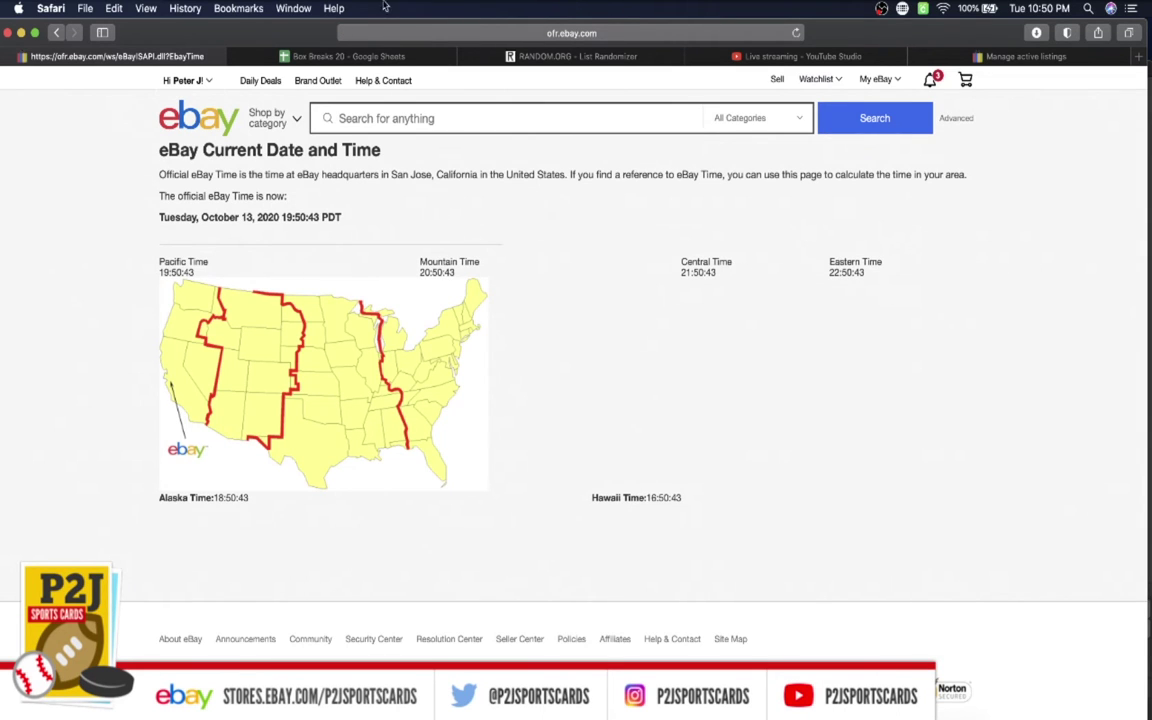
# Step: On Box Breaks 20, review the column C buyer names from the top through the LA Clippers entry
pyautogui.click(340, 55)
pyautogui.click(347, 197)
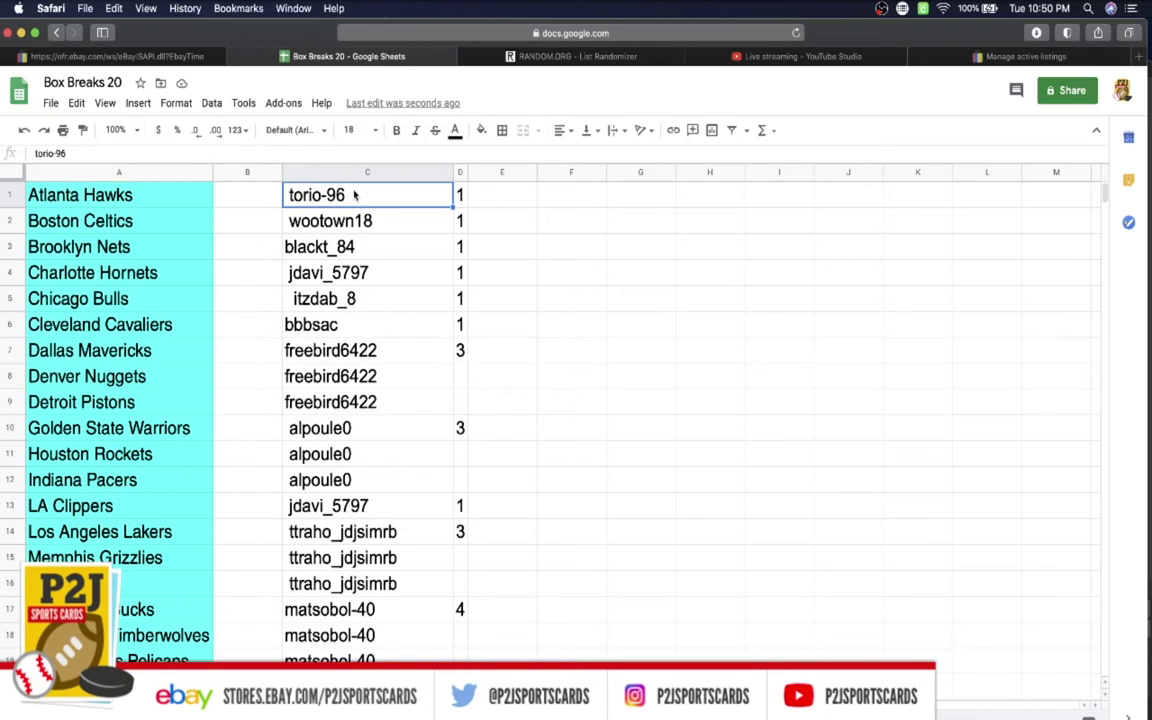
pyautogui.press('Down')
pyautogui.press('Down')
pyautogui.click(367, 272)
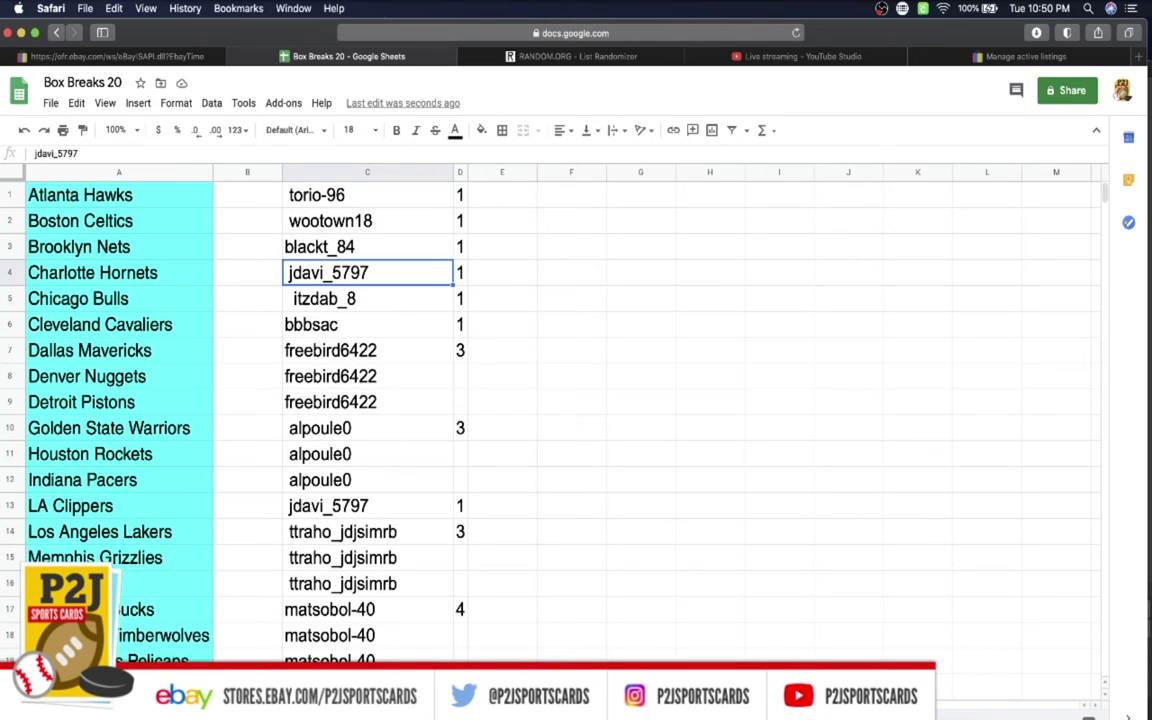
pyautogui.click(367, 298)
pyautogui.click(367, 324)
pyautogui.press('Down')
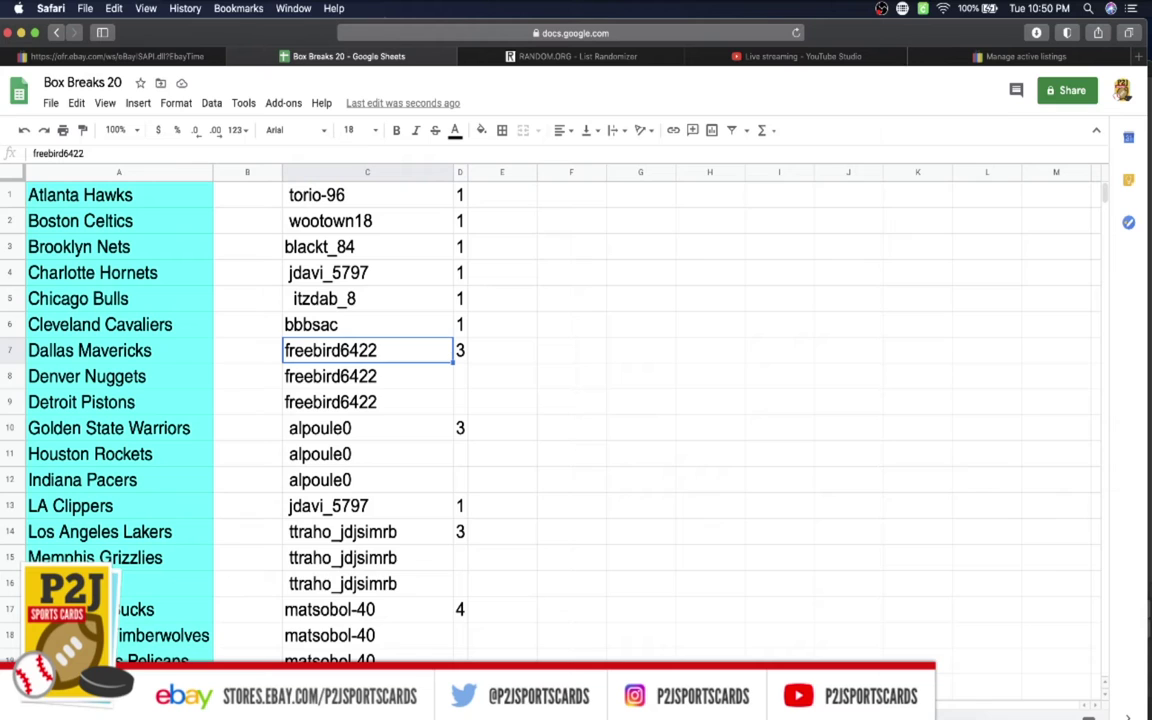
pyautogui.scroll(-1, 360, 262)
pyautogui.click(355, 405)
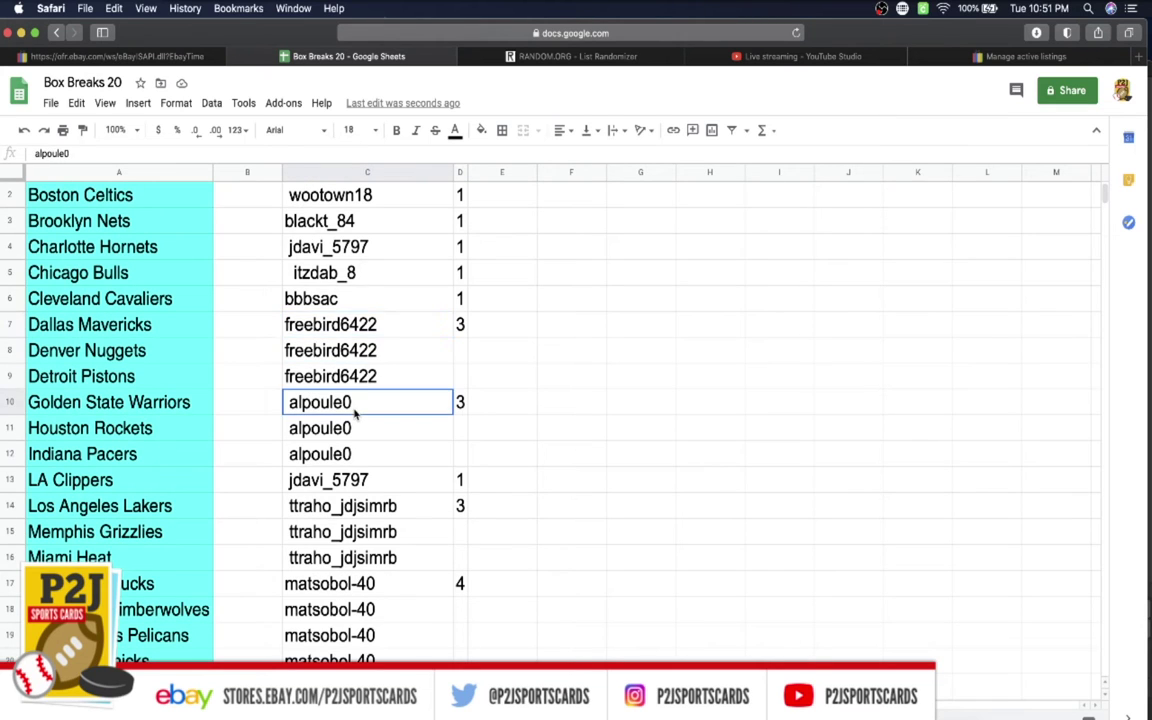
pyautogui.scroll(-3, 360, 350)
pyautogui.click(370, 324)
pyautogui.scroll(-2, 373, 273)
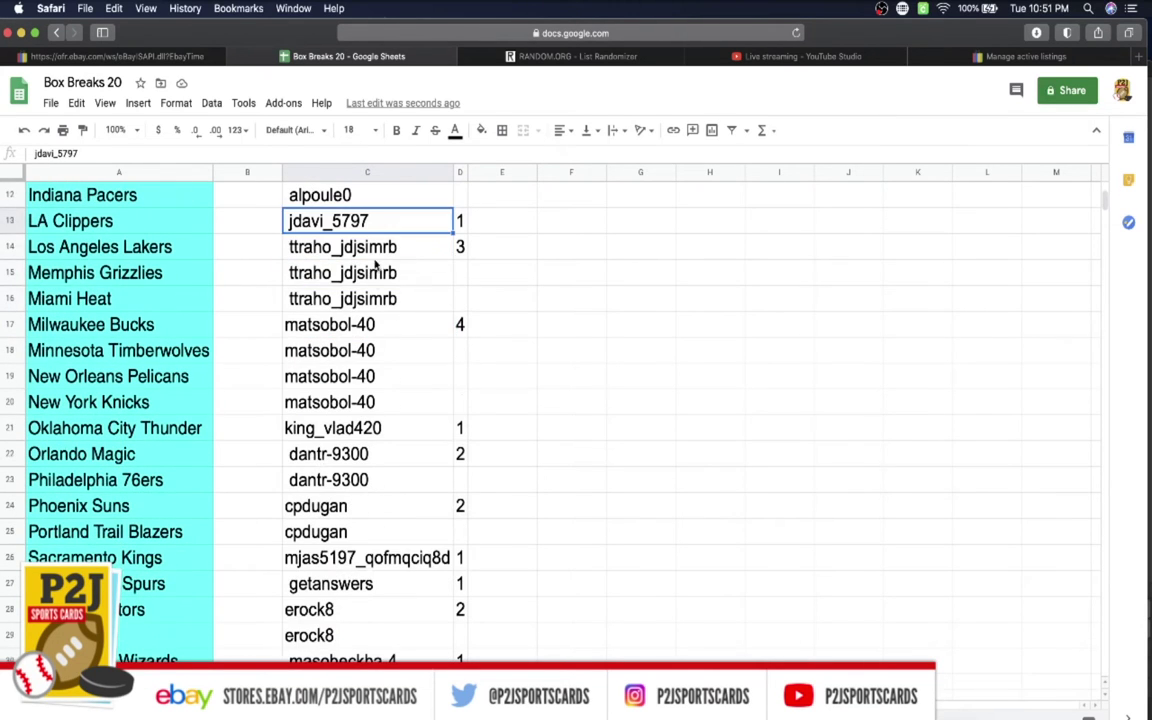
# Step: Review the remaining buyer names from Los Angeles Lakers through Toronto Raptors and the last entry
pyautogui.click(375, 247)
pyautogui.click(376, 325)
pyautogui.scroll(-2, 375, 323)
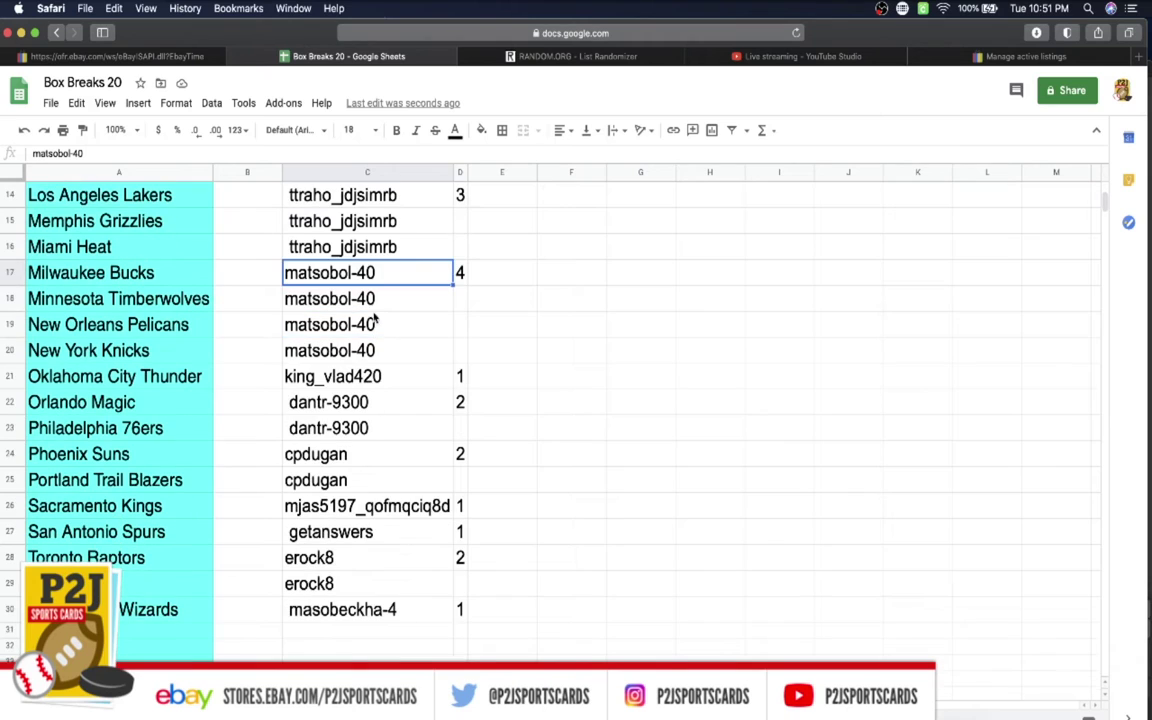
pyautogui.click(373, 376)
pyautogui.click(369, 410)
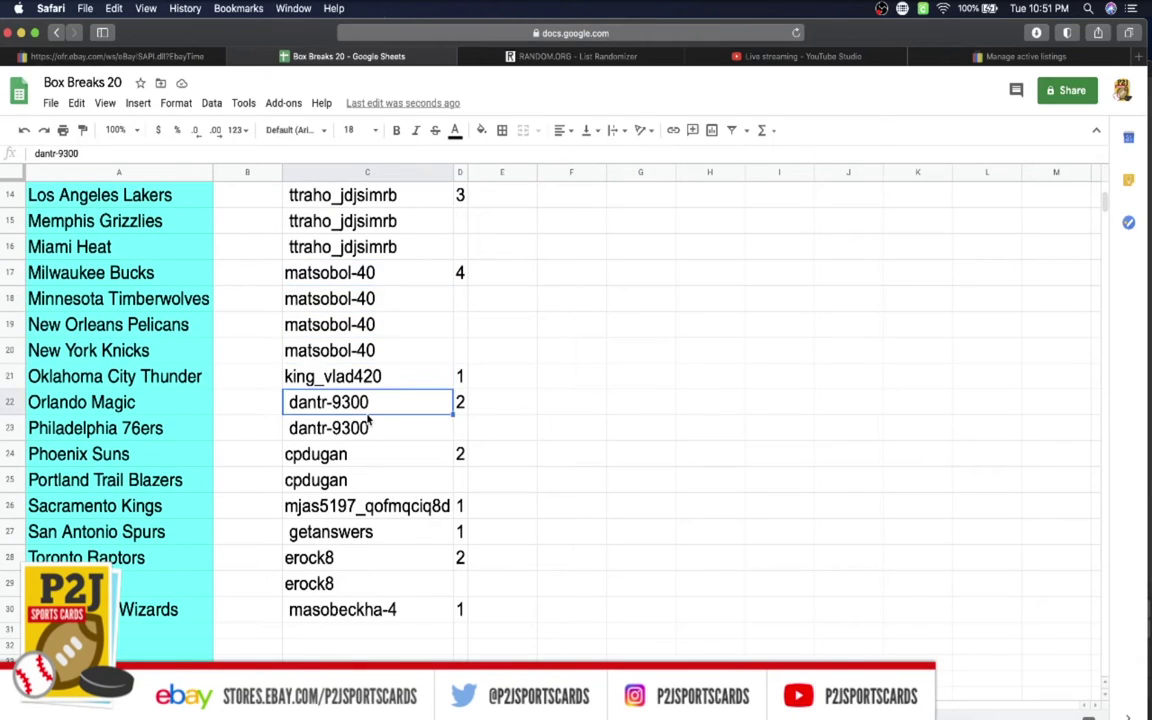
pyautogui.click(362, 456)
pyautogui.click(358, 508)
pyautogui.click(356, 531)
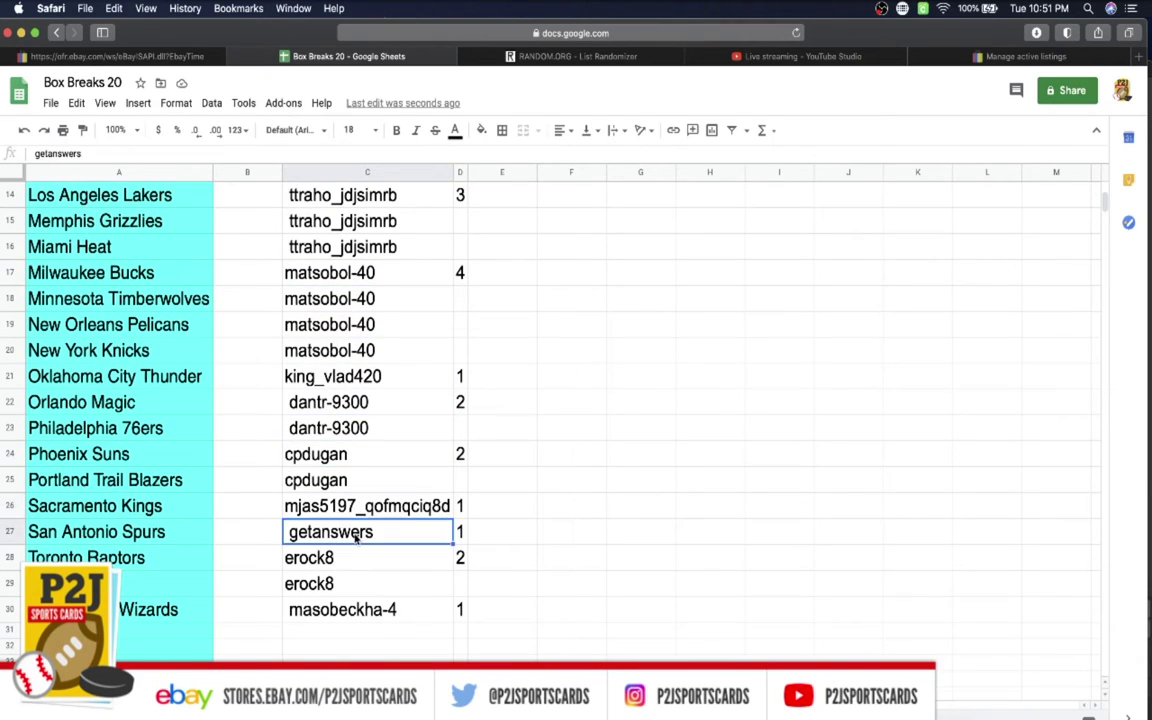
pyautogui.click(322, 558)
pyautogui.click(351, 624)
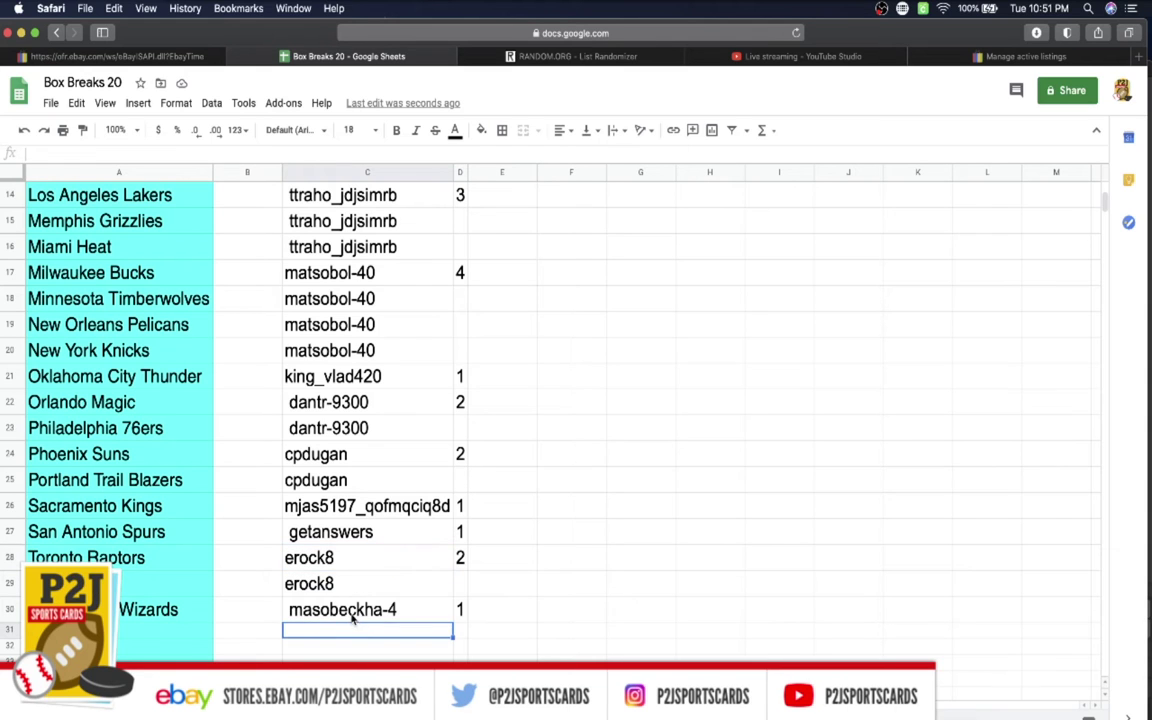
pyautogui.press('Up')
pyautogui.scroll(5, 349, 643)
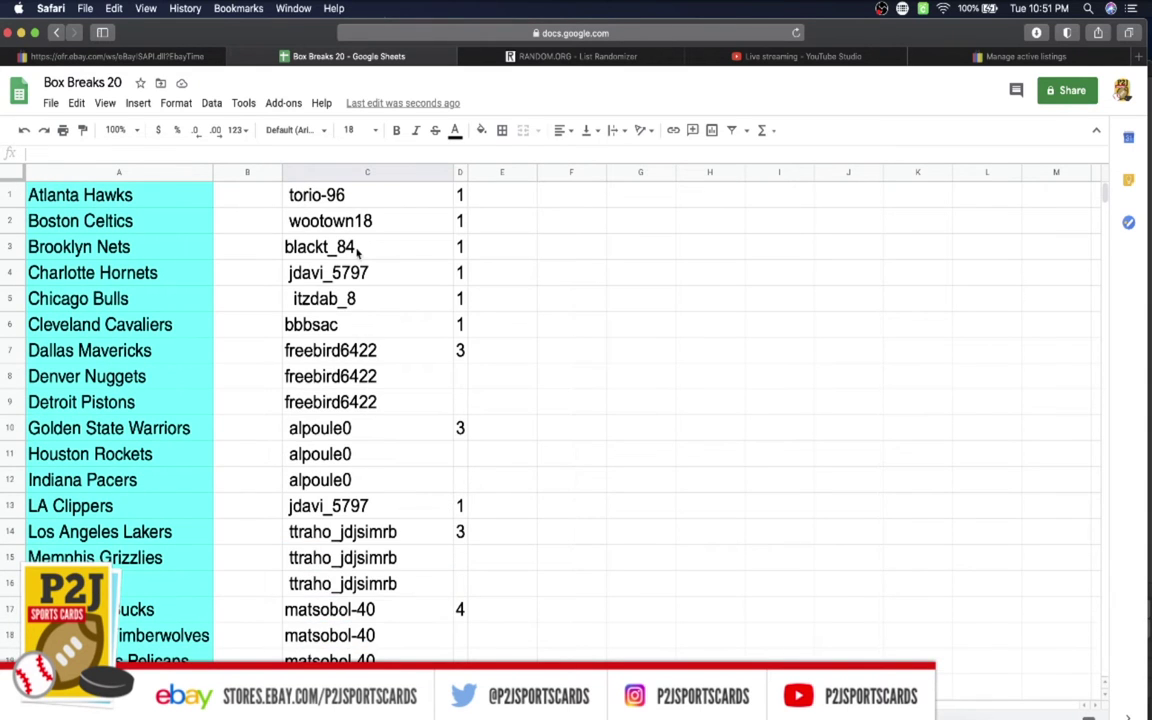
# Step: Select the entire column C of buyer names to copy it
pyautogui.click(347, 171)
pyautogui.scroll(-5, 347, 300)
pyautogui.scroll(5, 347, 300)
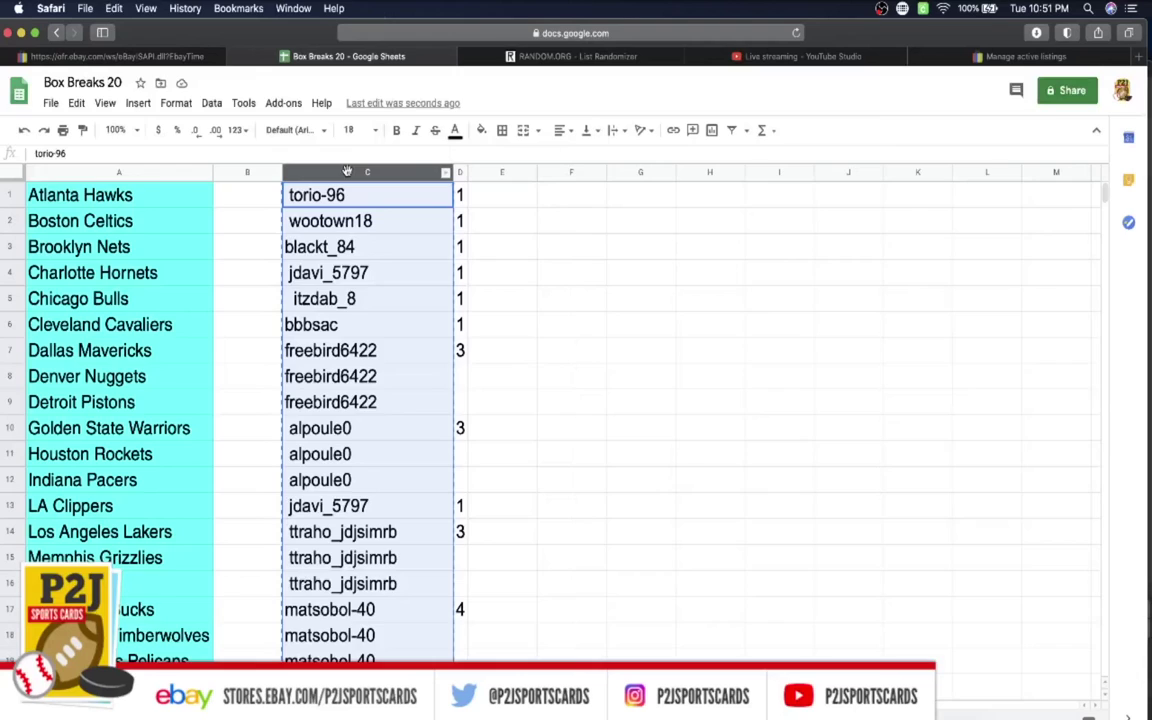
# Step: Paste the copied buyer names into RANDOM.ORG's List Randomizer box
pyautogui.click(490, 54)
pyautogui.click(437, 343)
pyautogui.press('super+v')
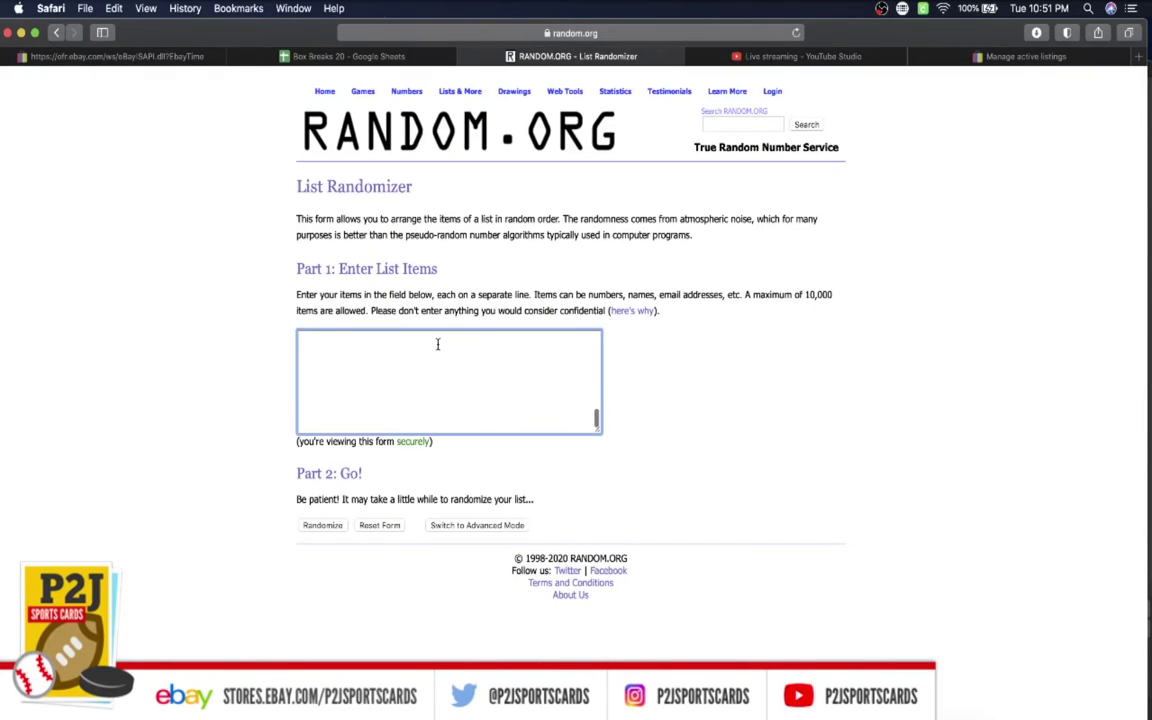
pyautogui.scroll(5, 437, 344)
pyautogui.scroll(10, 437, 344)
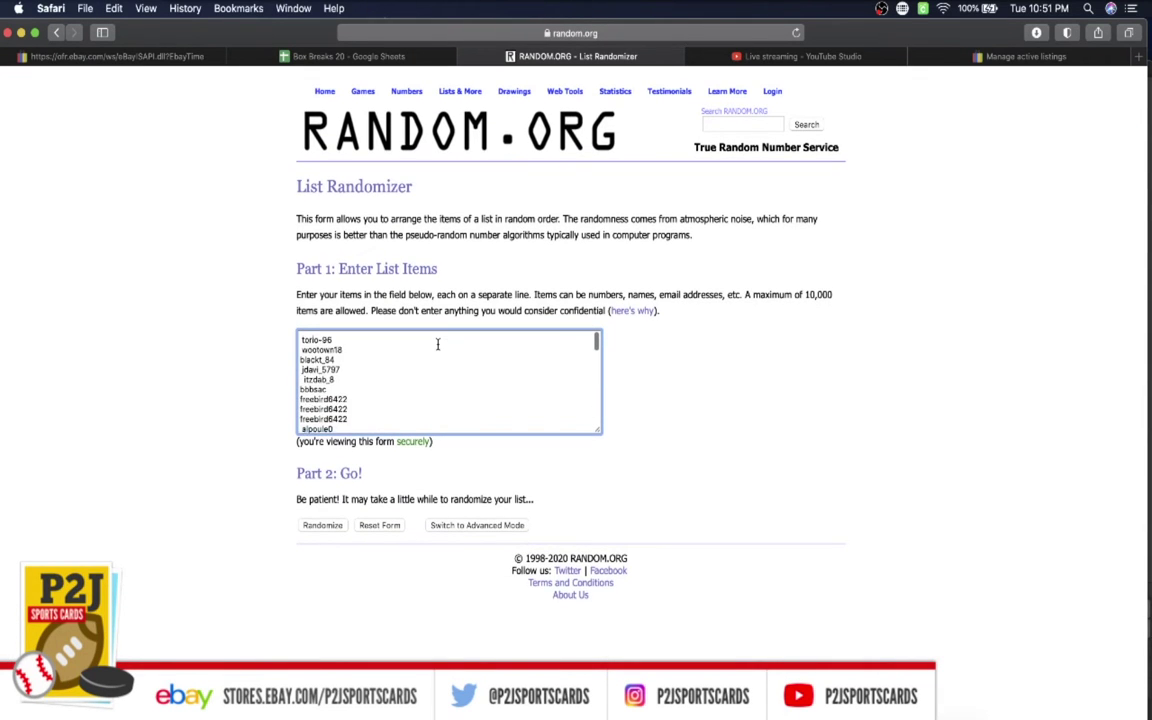
pyautogui.scroll(-10, 349, 356)
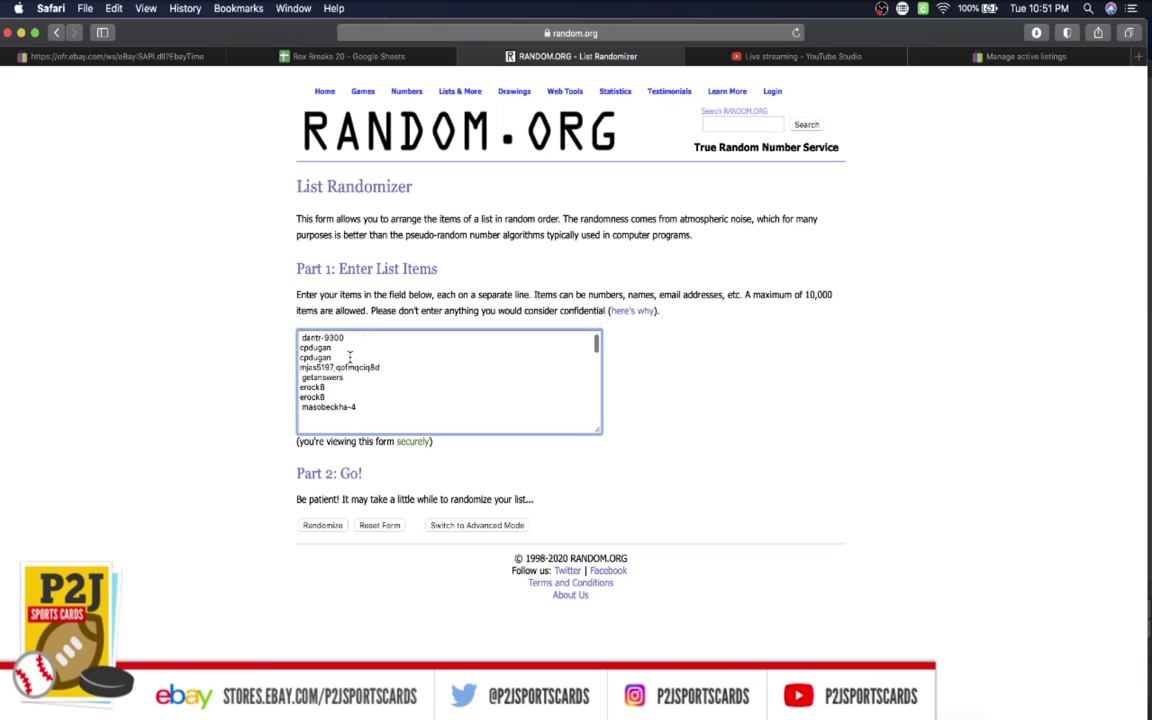
# Step: Randomize the 30 names, then reshuffle with Again! six more times
pyautogui.click(331, 527)
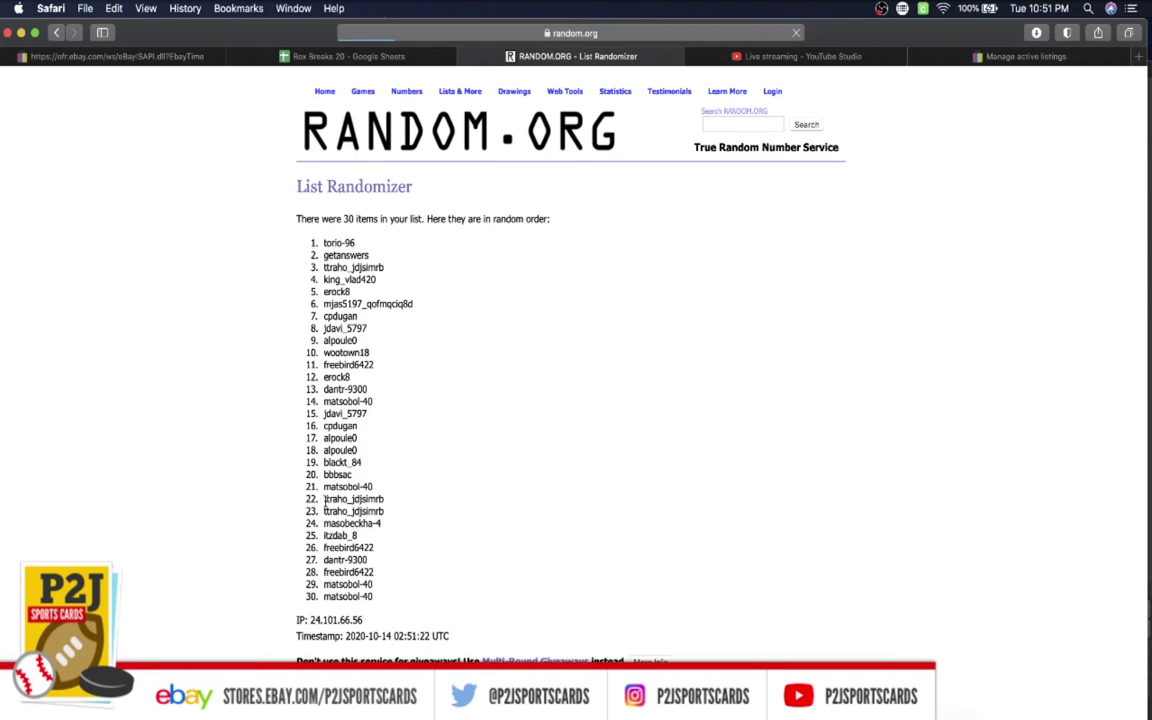
pyautogui.scroll(-2, 319, 645)
pyautogui.click(315, 646)
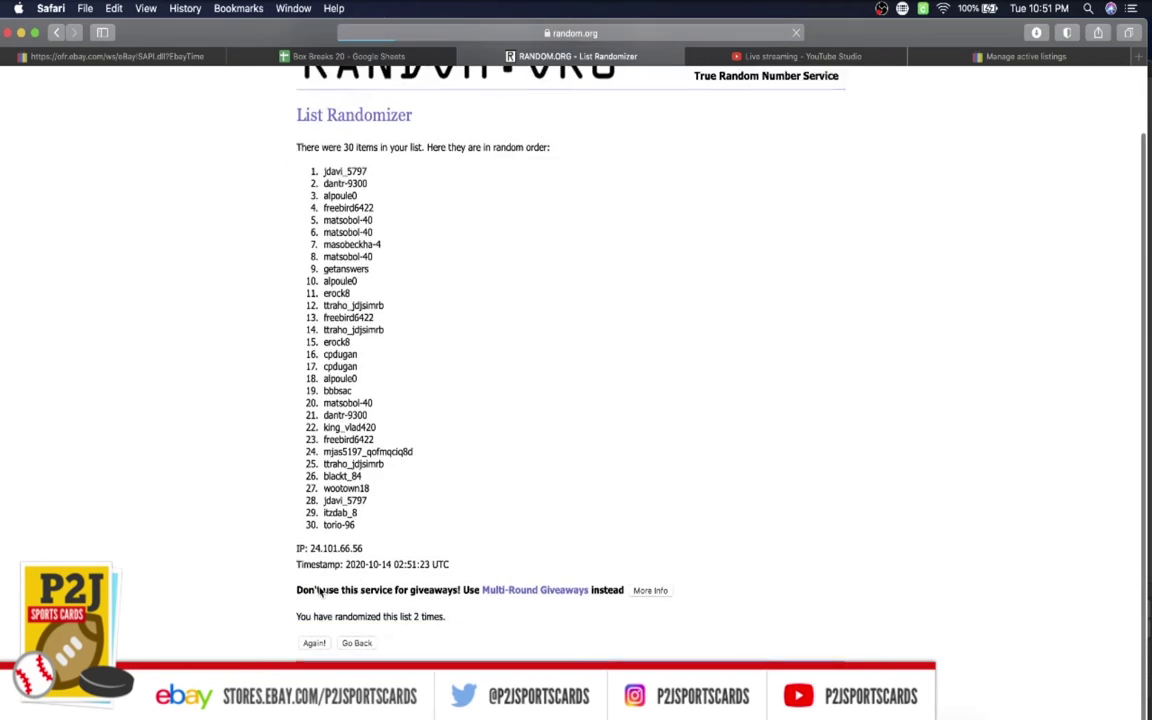
pyautogui.click(315, 646)
pyautogui.scroll(-2, 309, 620)
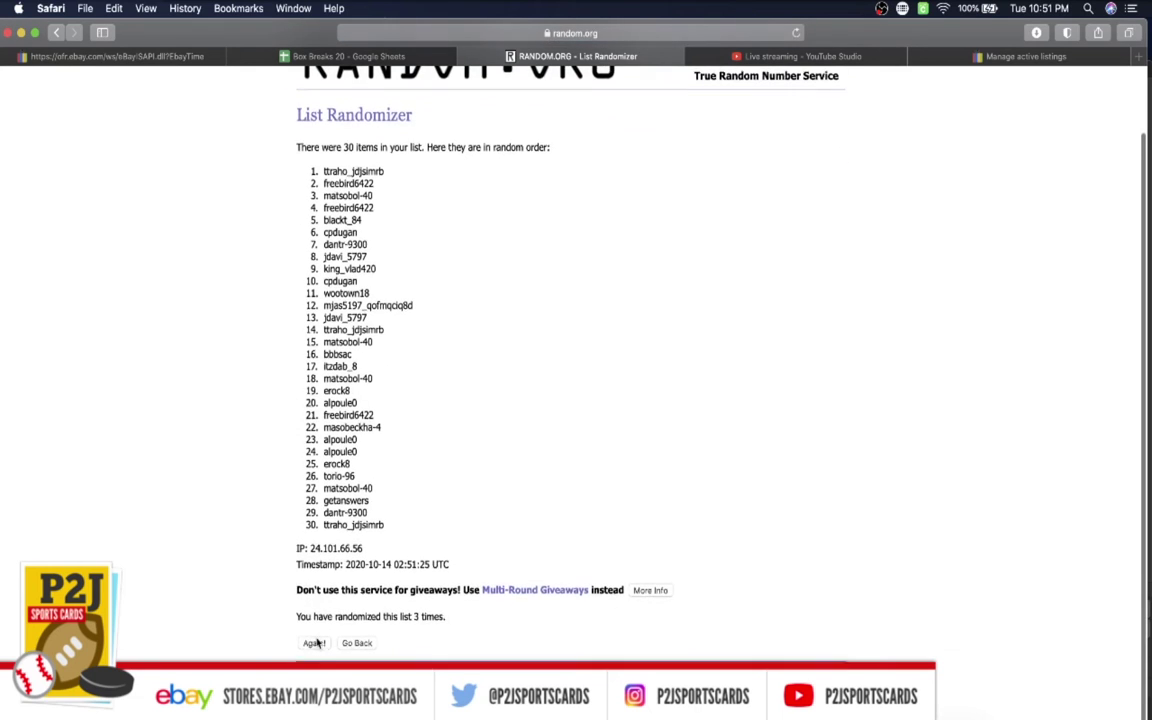
pyautogui.click(310, 645)
pyautogui.scroll(-2, 308, 543)
pyautogui.click(314, 643)
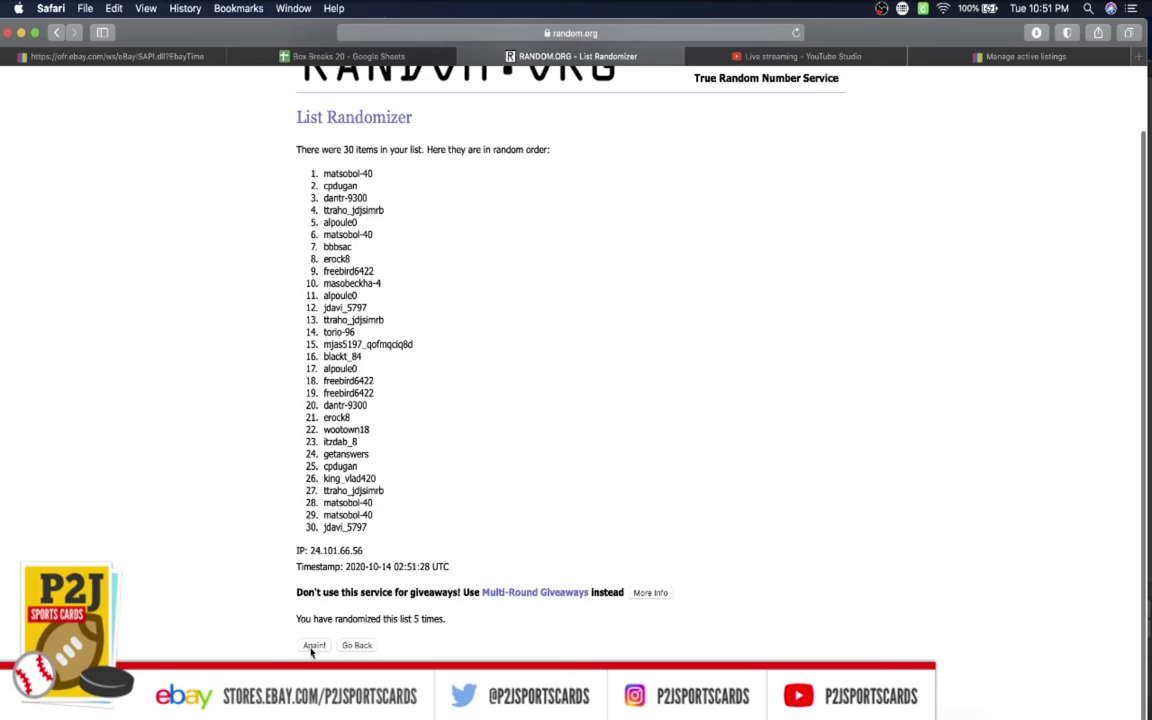
pyautogui.click(313, 642)
pyautogui.click(313, 641)
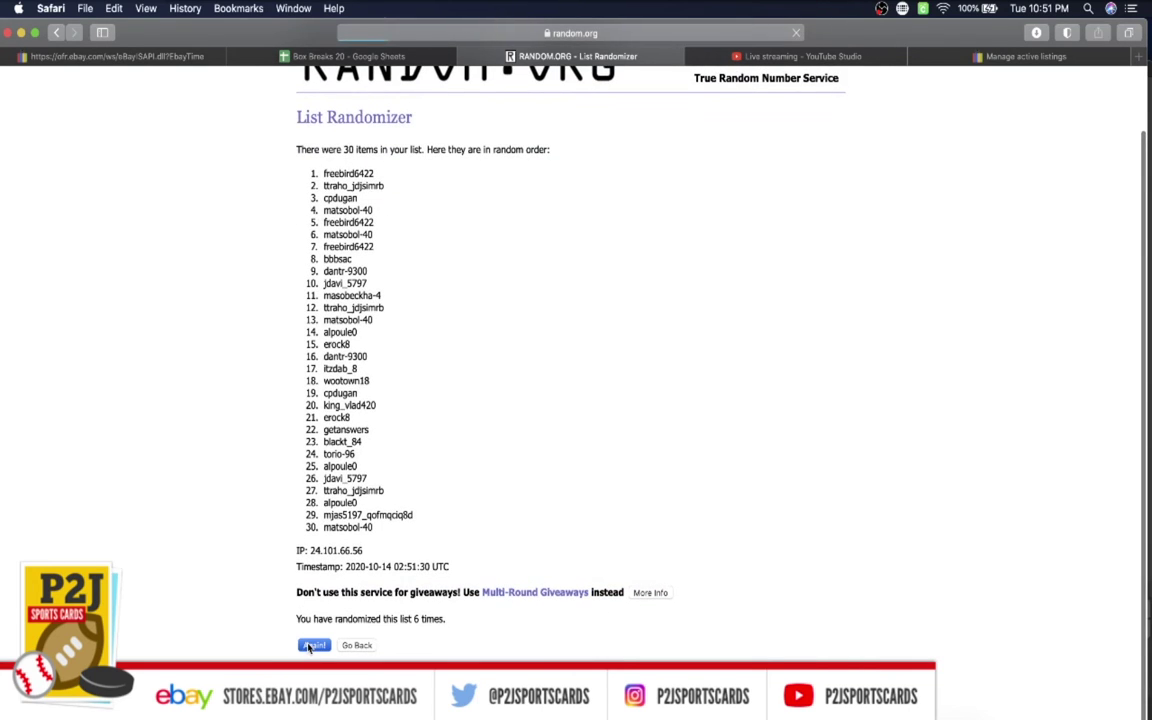
# Step: Copy all 30 shuffled names from the randomizer result
pyautogui.rightClick(323, 237)
pyautogui.click(390, 516)
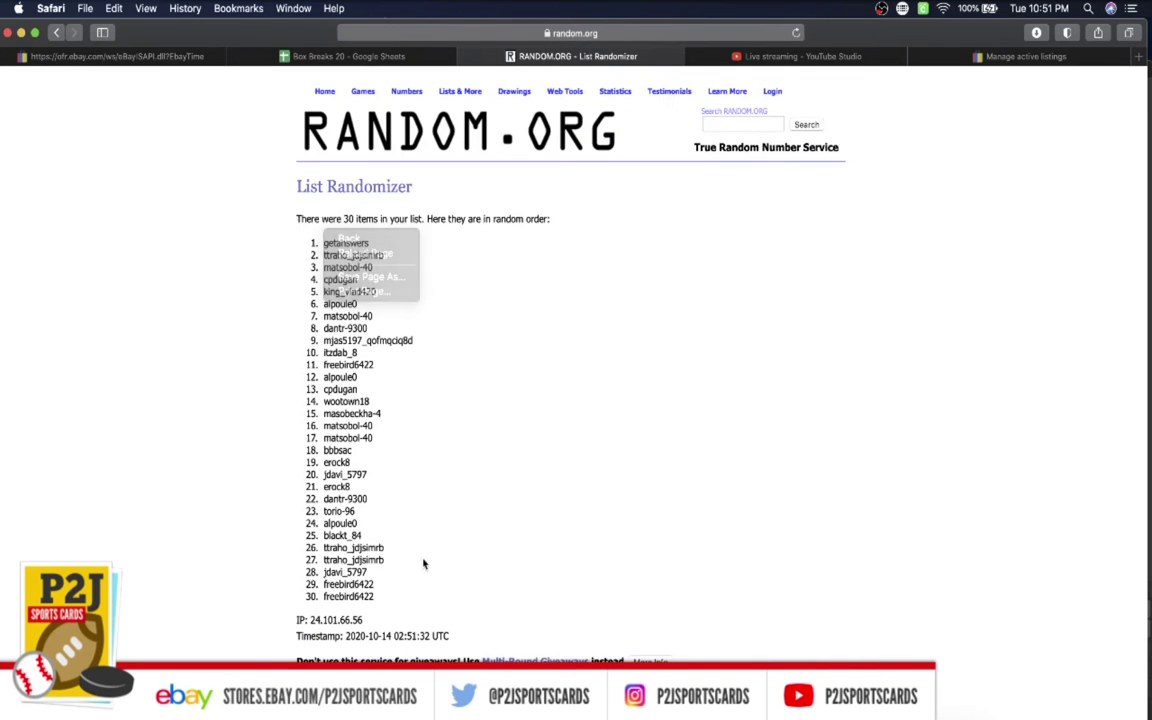
pyautogui.moveTo(323, 245)
pyautogui.mouseDown()
pyautogui.moveTo(412, 488)
pyautogui.moveTo(414, 594)
pyautogui.mouseUp()
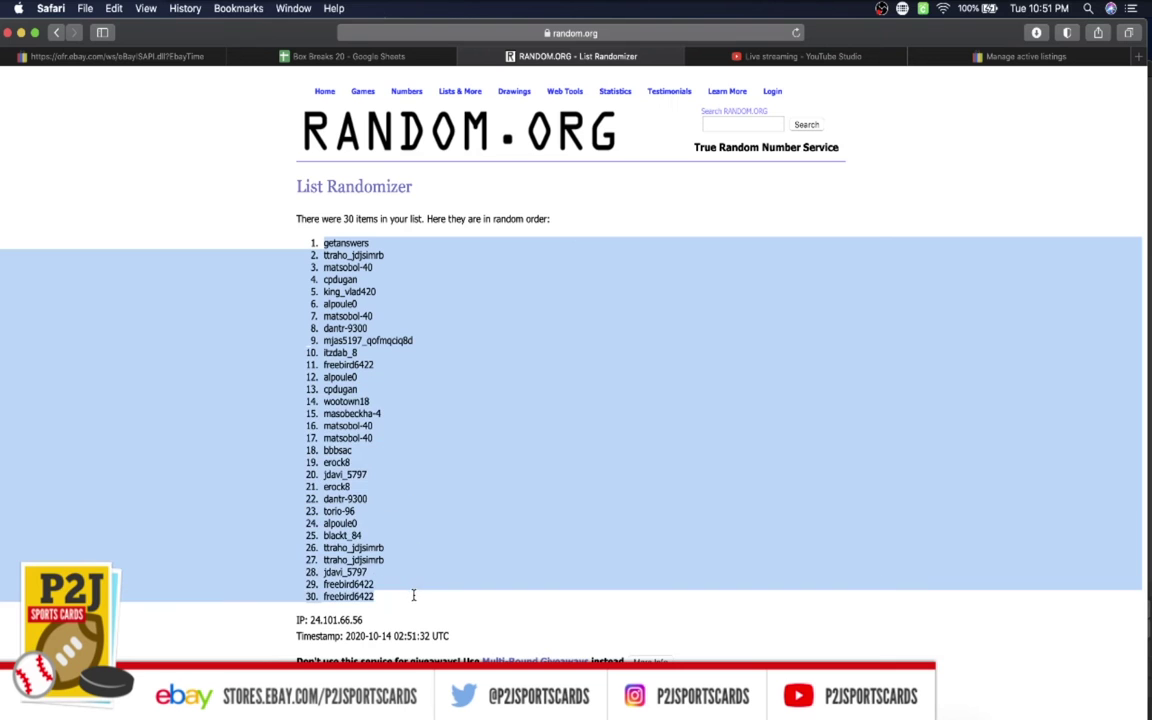
pyautogui.press('super+c')
# Step: Paste the shuffled names into B1 of Box Breaks 20, set 18 pt, and autofit column B
pyautogui.click(390, 55)
pyautogui.click(232, 195)
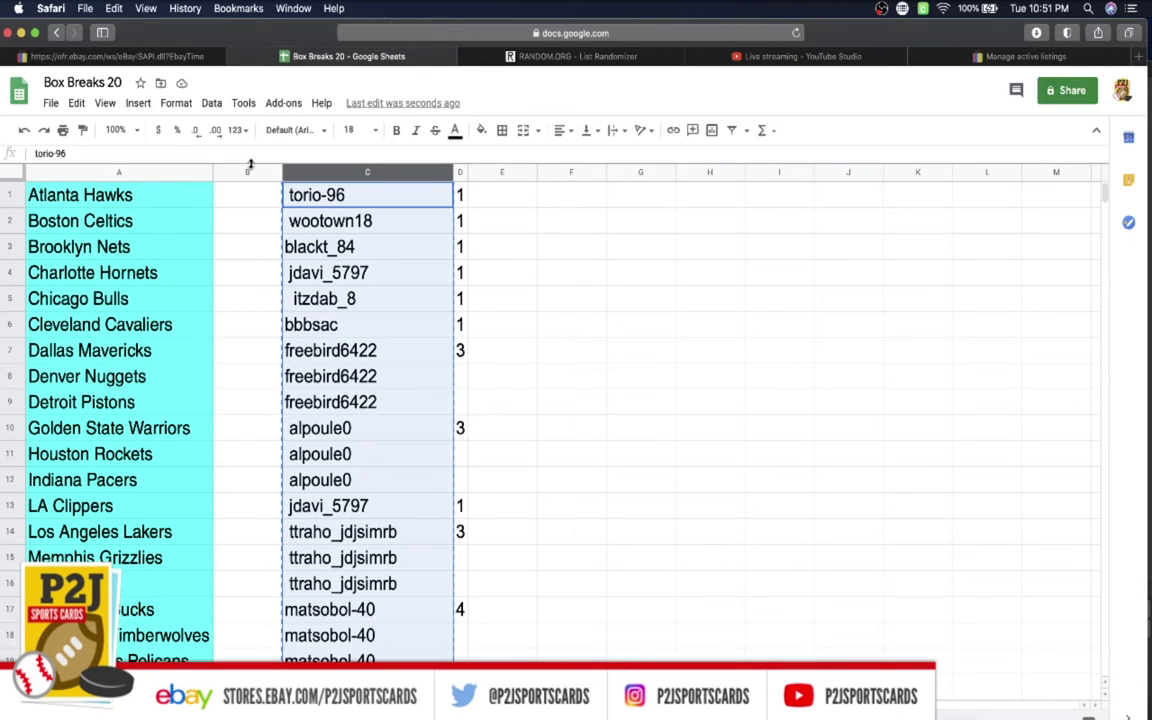
pyautogui.press('super+v')
pyautogui.click(370, 129)
pyautogui.click(318, 312)
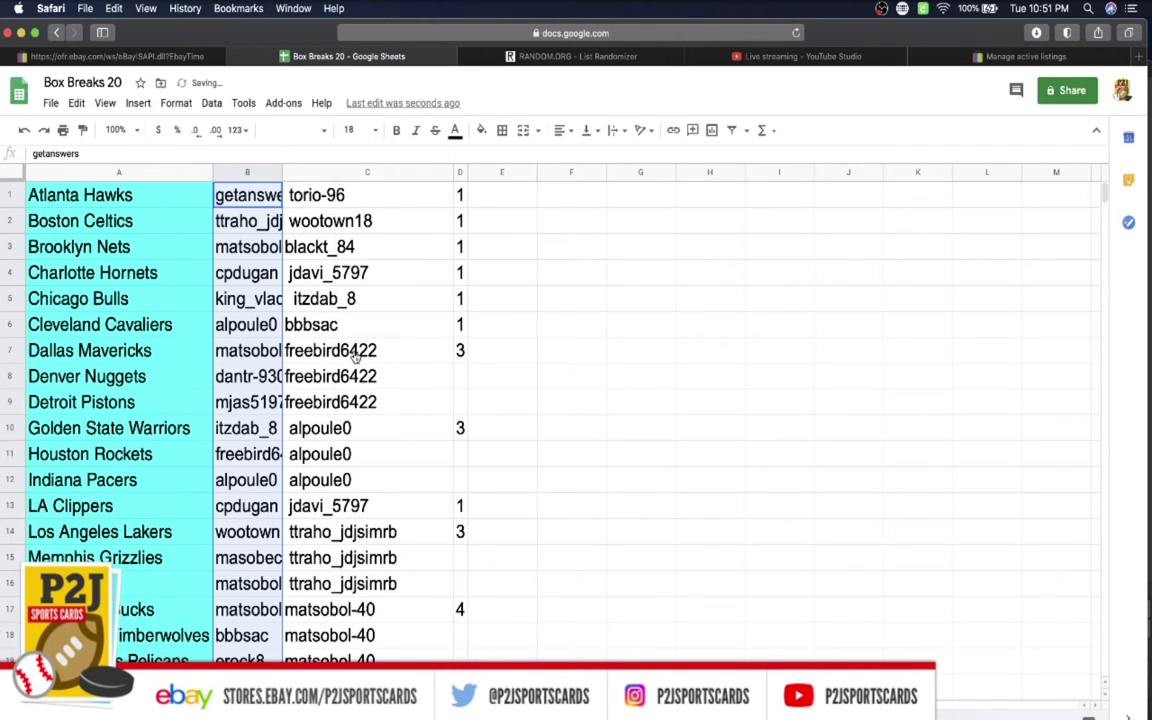
pyautogui.doubleClick(282, 172)
pyautogui.scroll(-6, 288, 290)
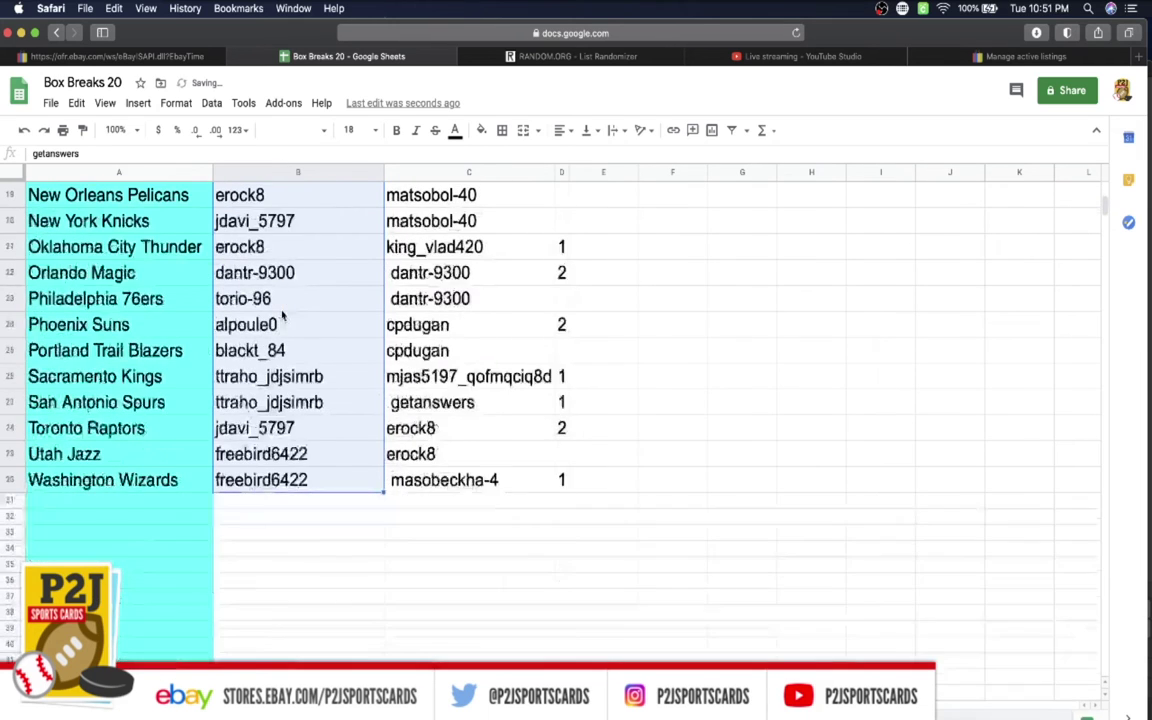
pyautogui.scroll(6, 288, 290)
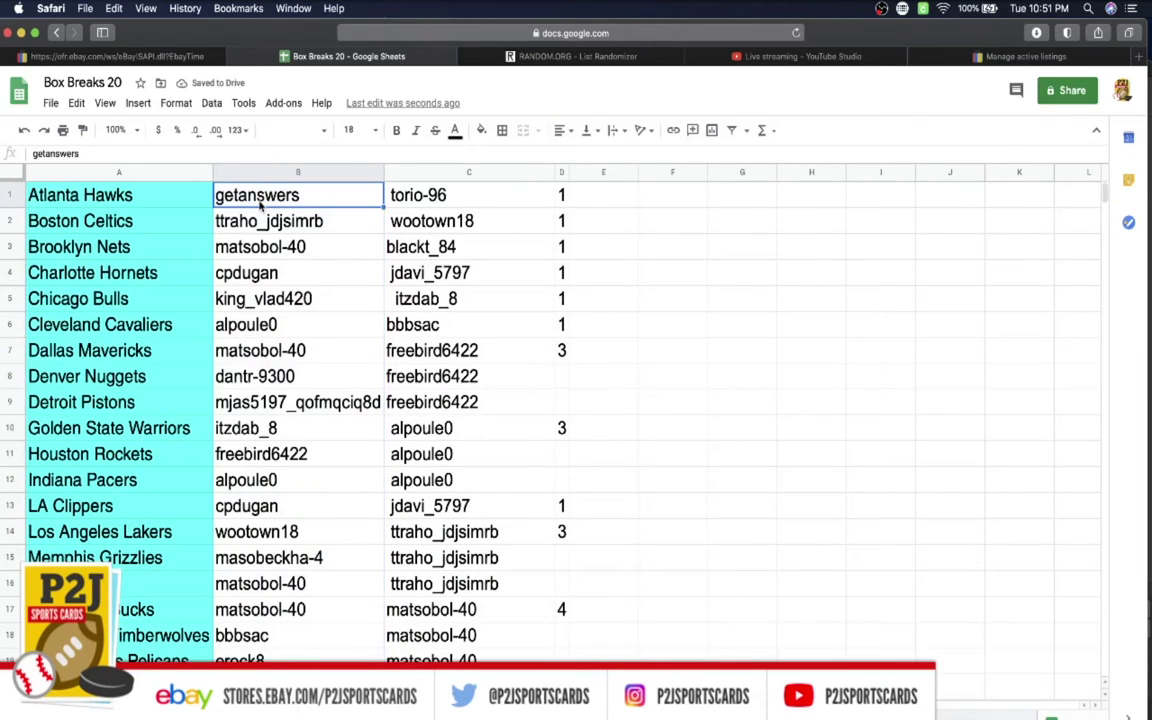
pyautogui.press('Down')
pyautogui.click(297, 246)
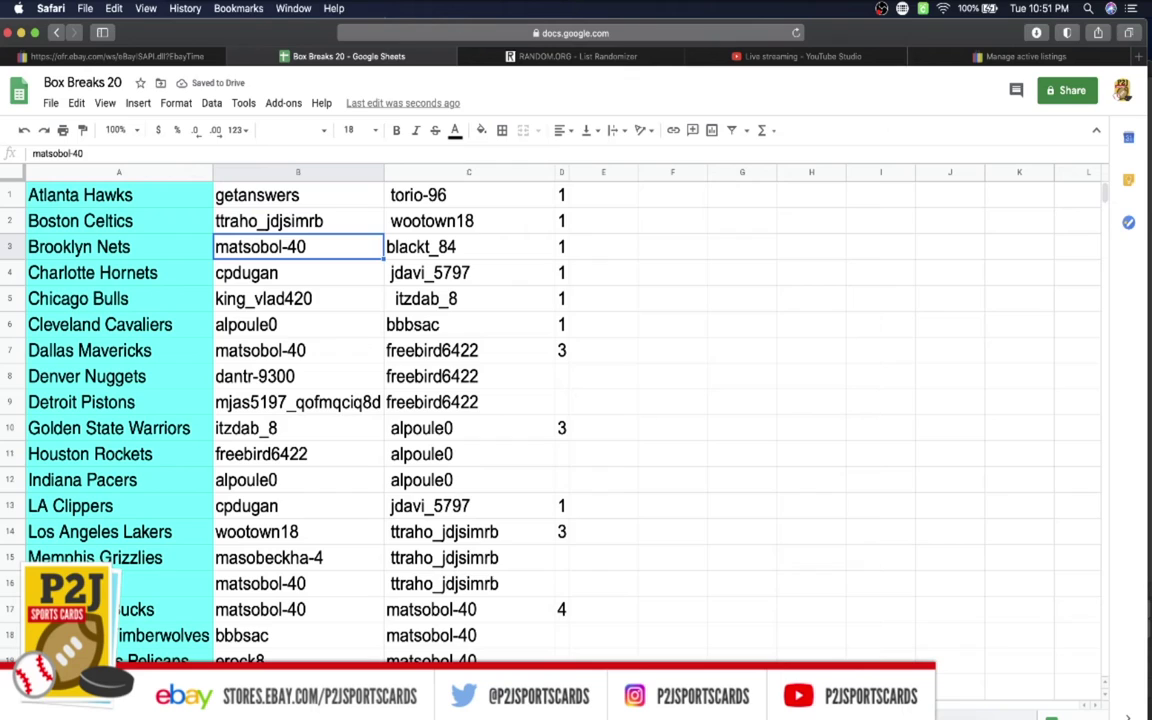
pyautogui.click(297, 272)
pyautogui.click(297, 298)
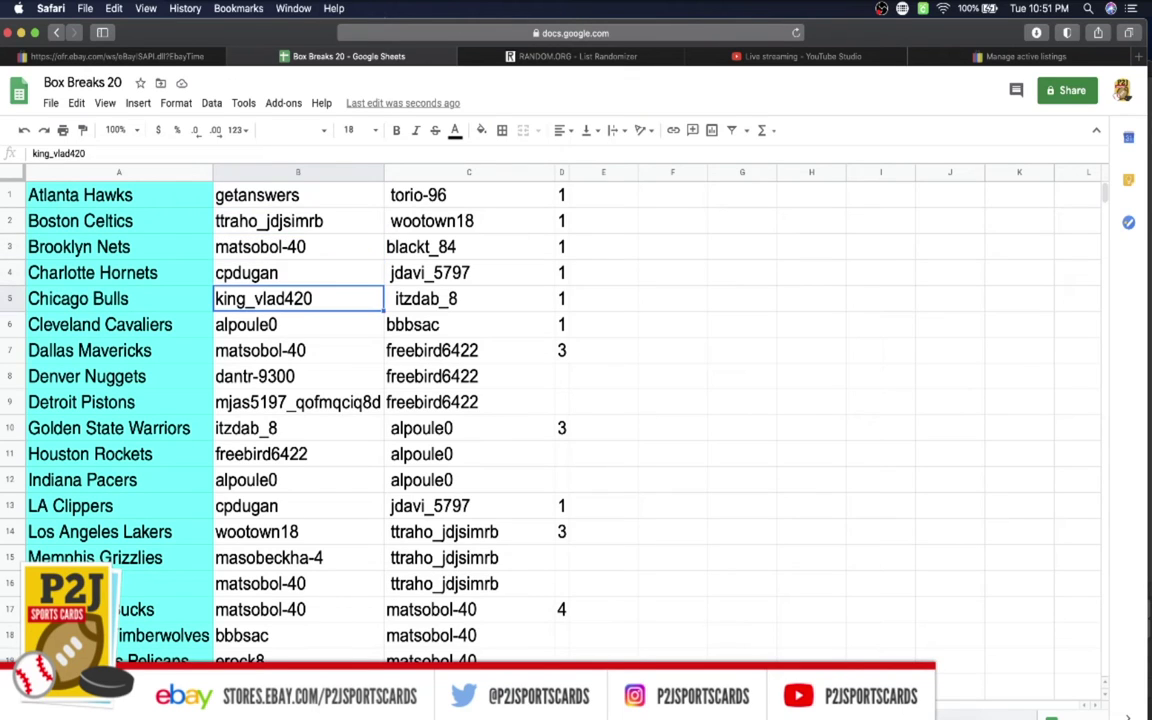
pyautogui.click(297, 324)
pyautogui.click(297, 350)
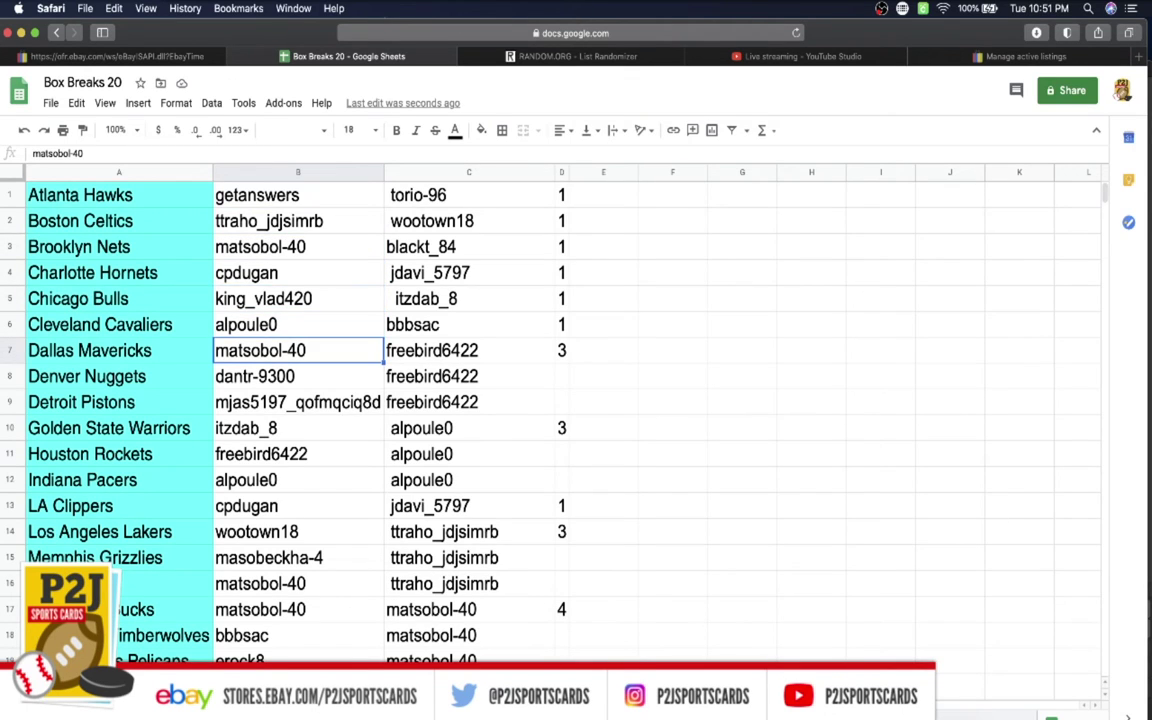
pyautogui.click(297, 376)
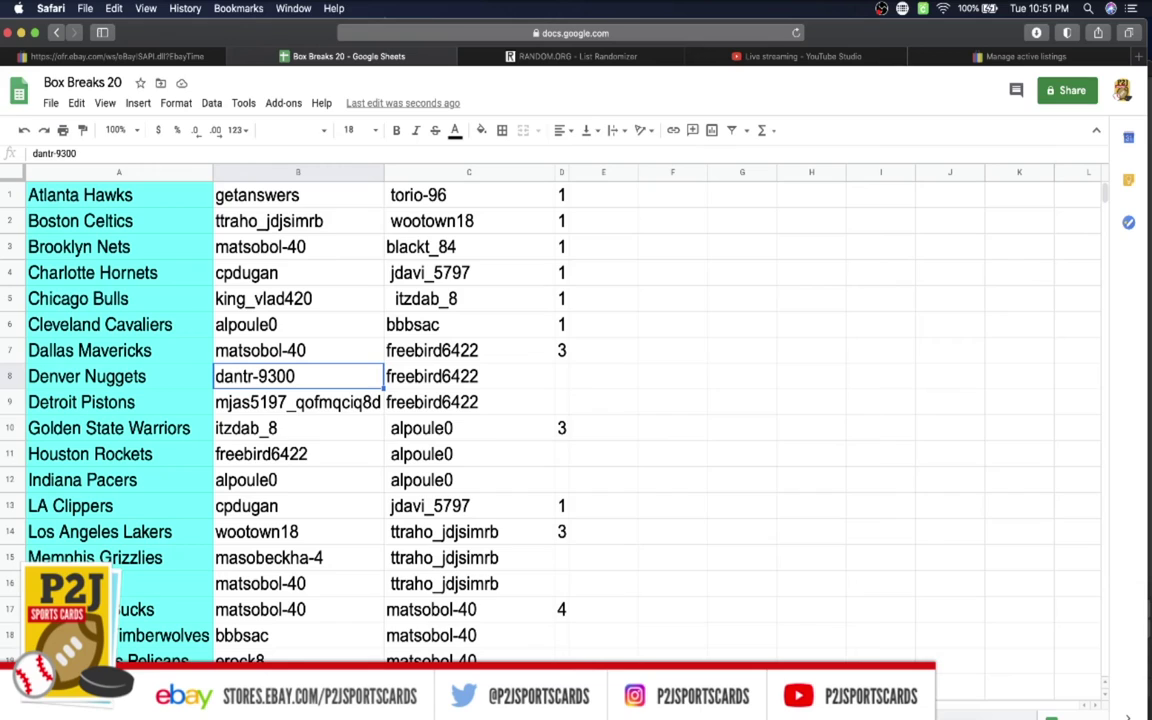
pyautogui.click(297, 402)
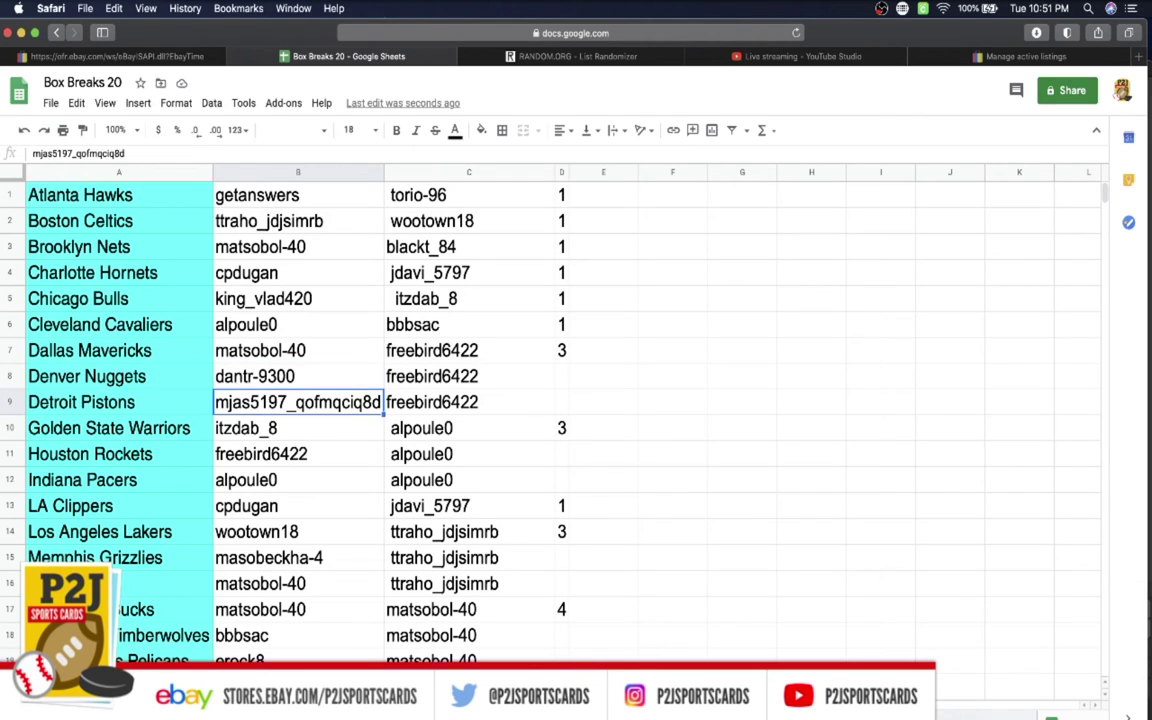
pyautogui.click(297, 428)
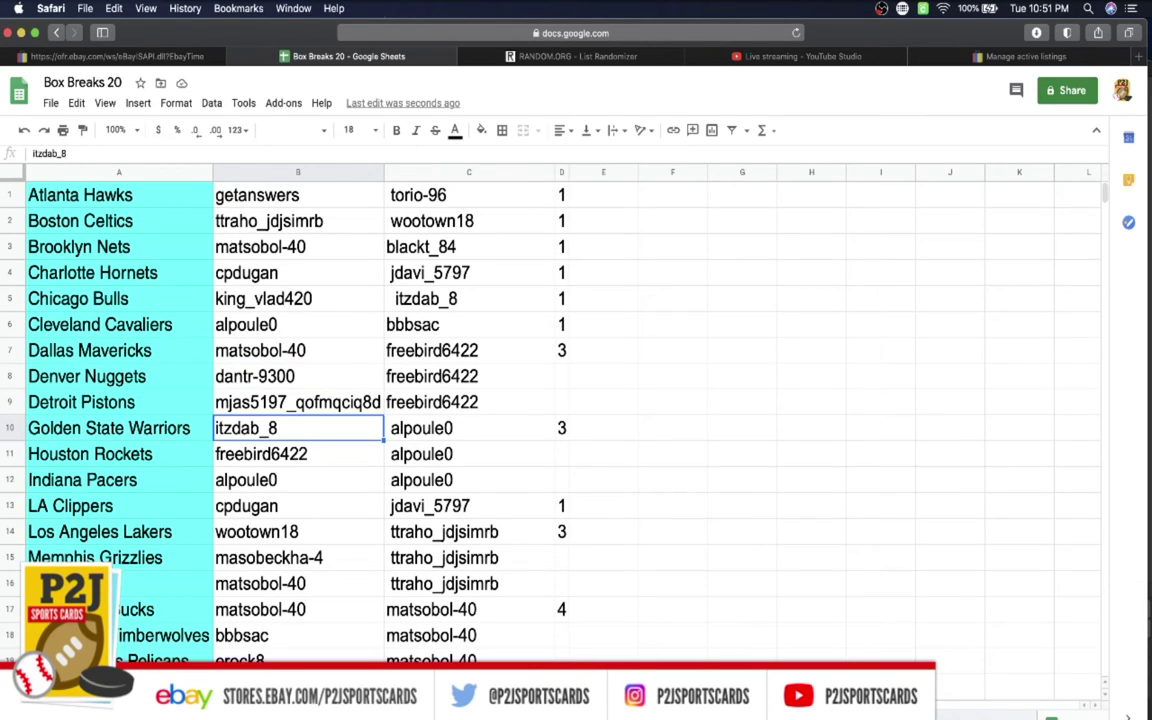
pyautogui.click(297, 454)
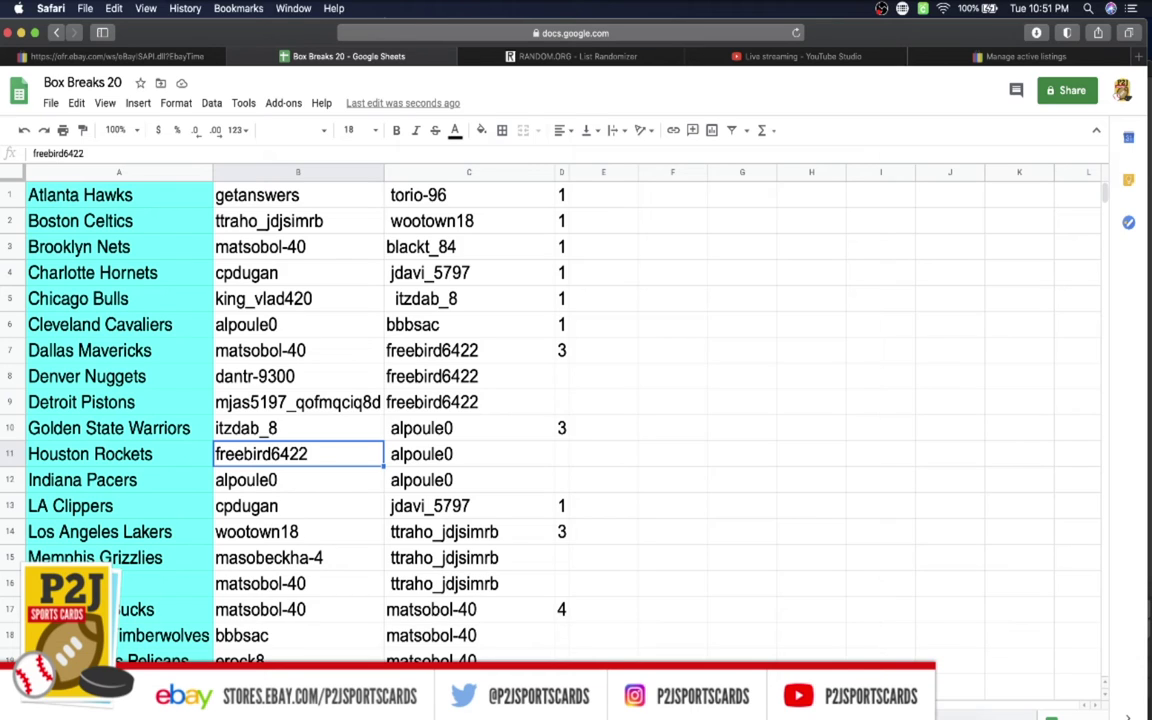
pyautogui.click(297, 480)
pyautogui.click(297, 506)
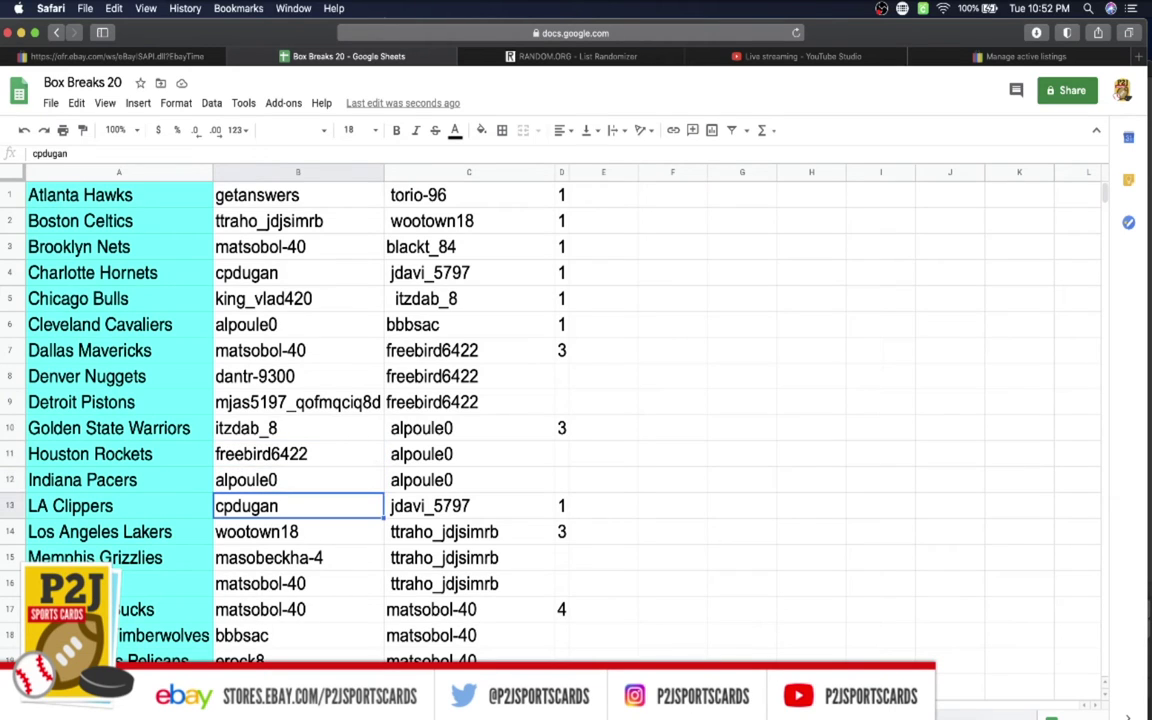
pyautogui.click(297, 532)
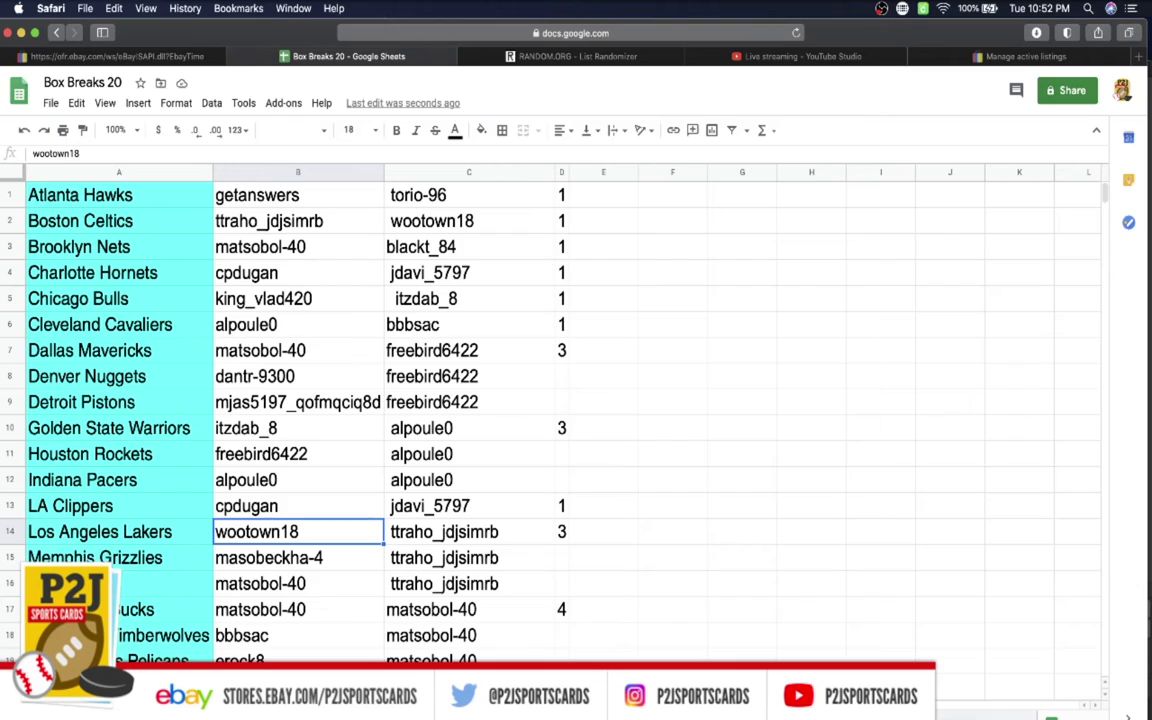
pyautogui.click(297, 558)
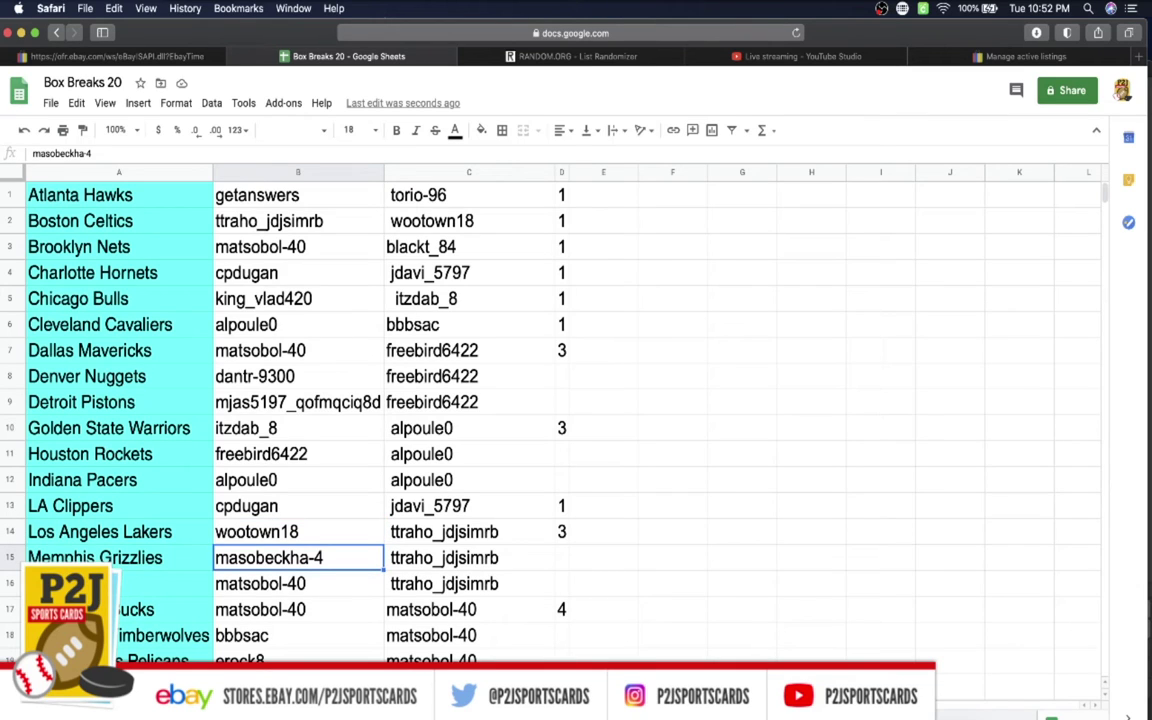
pyautogui.click(297, 584)
pyautogui.click(297, 610)
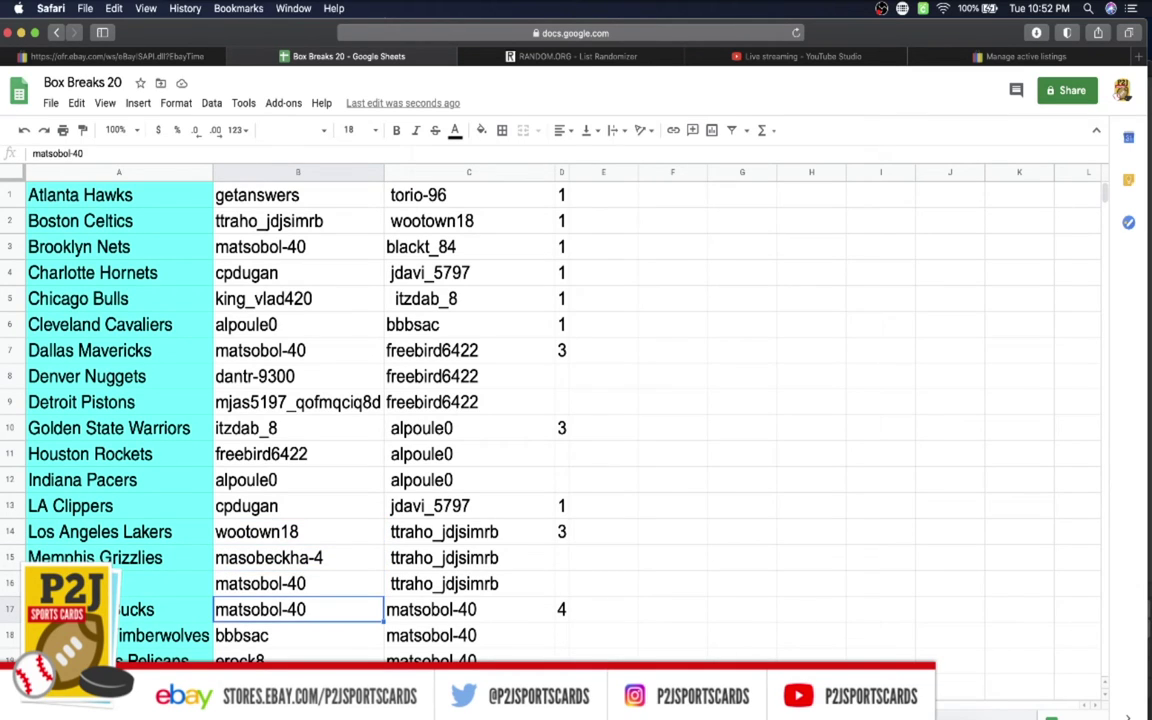
pyautogui.click(297, 636)
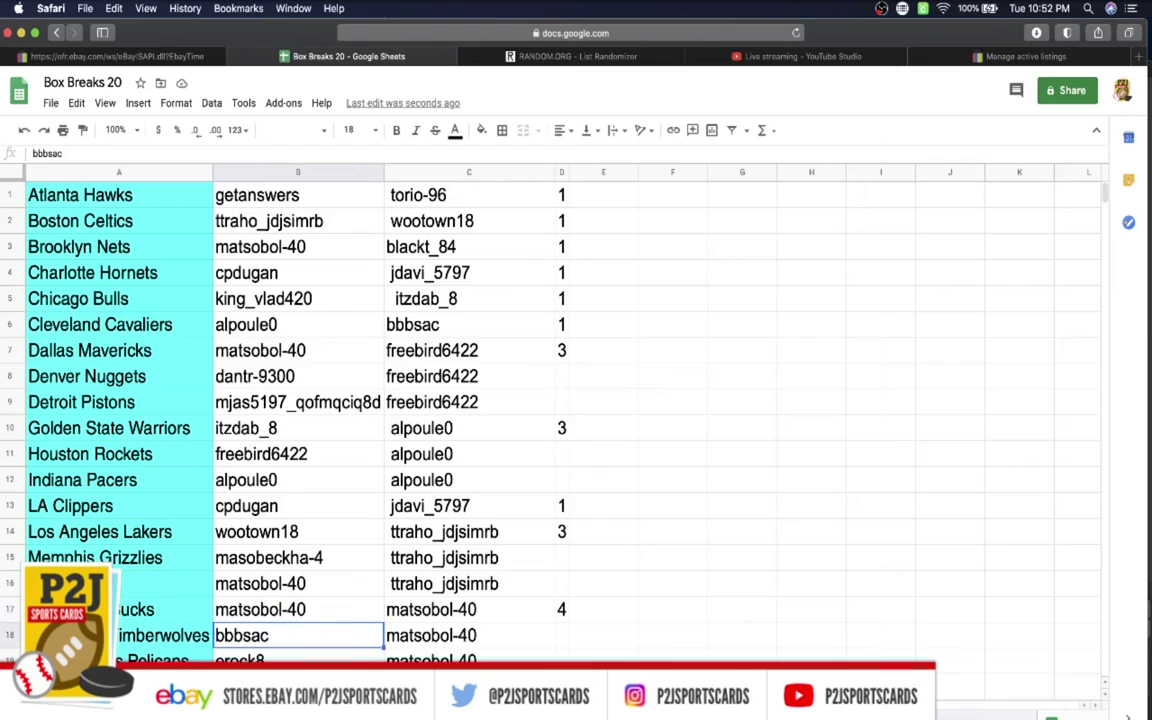
pyautogui.click(297, 662)
pyautogui.click(297, 688)
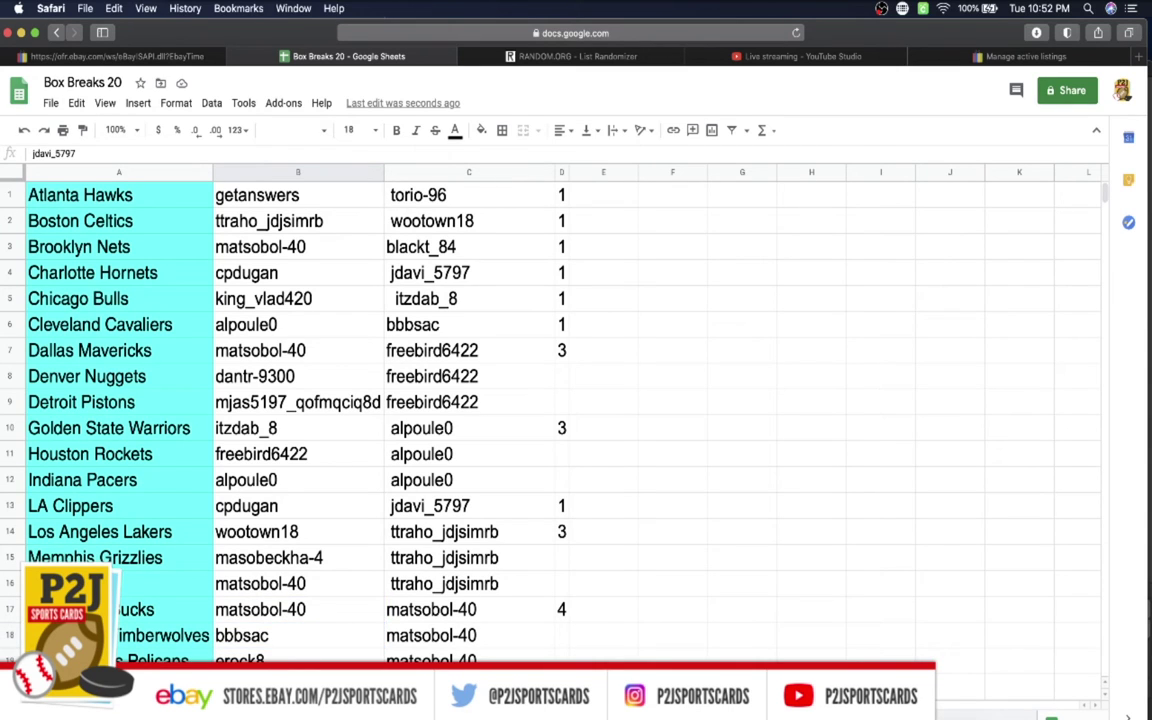
pyautogui.click(297, 661)
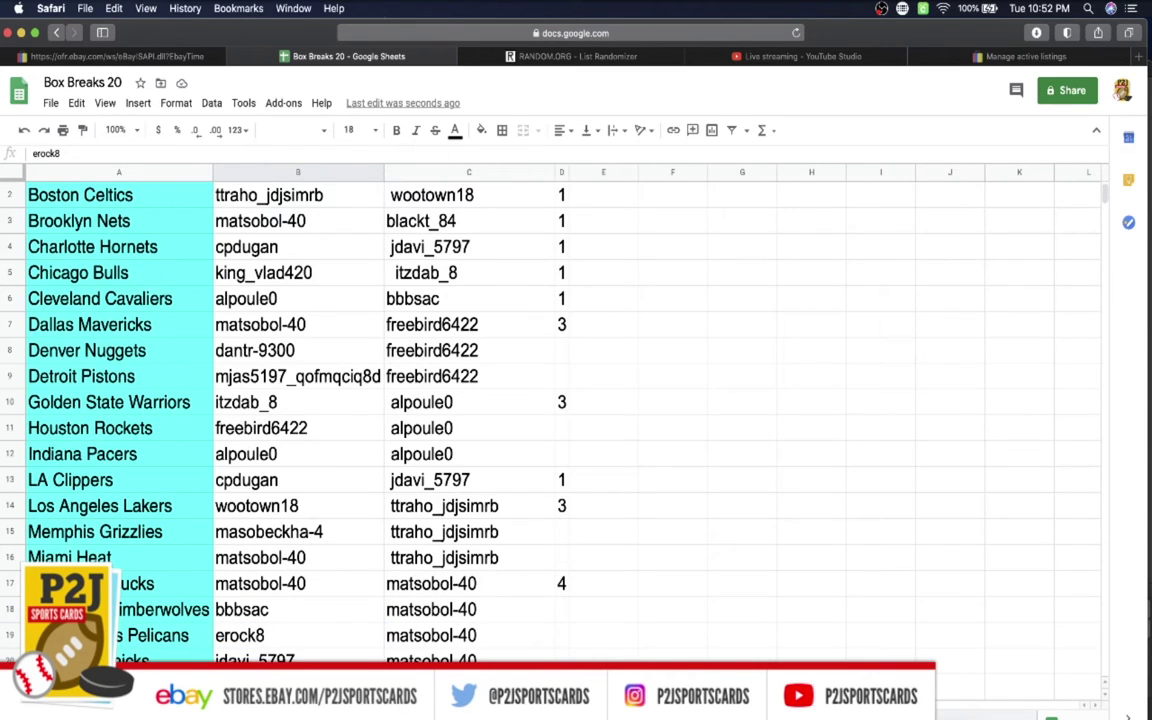
pyautogui.click(297, 324)
pyautogui.click(297, 688)
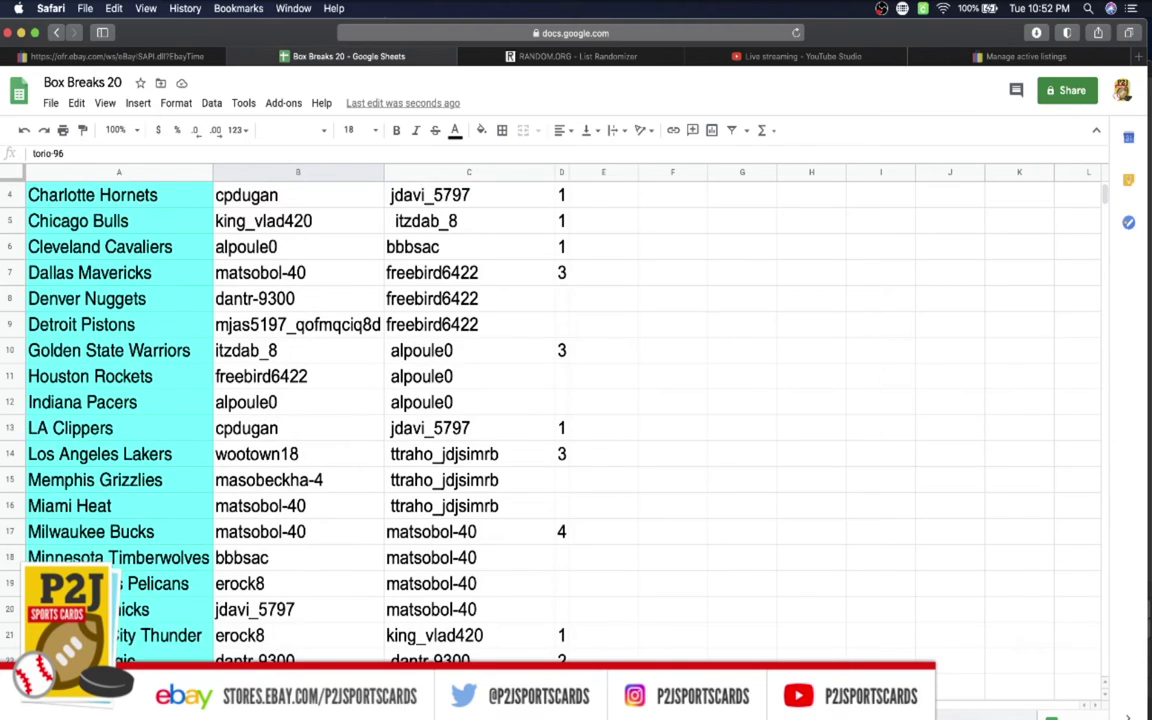
pyautogui.click(297, 376)
pyautogui.press('Down')
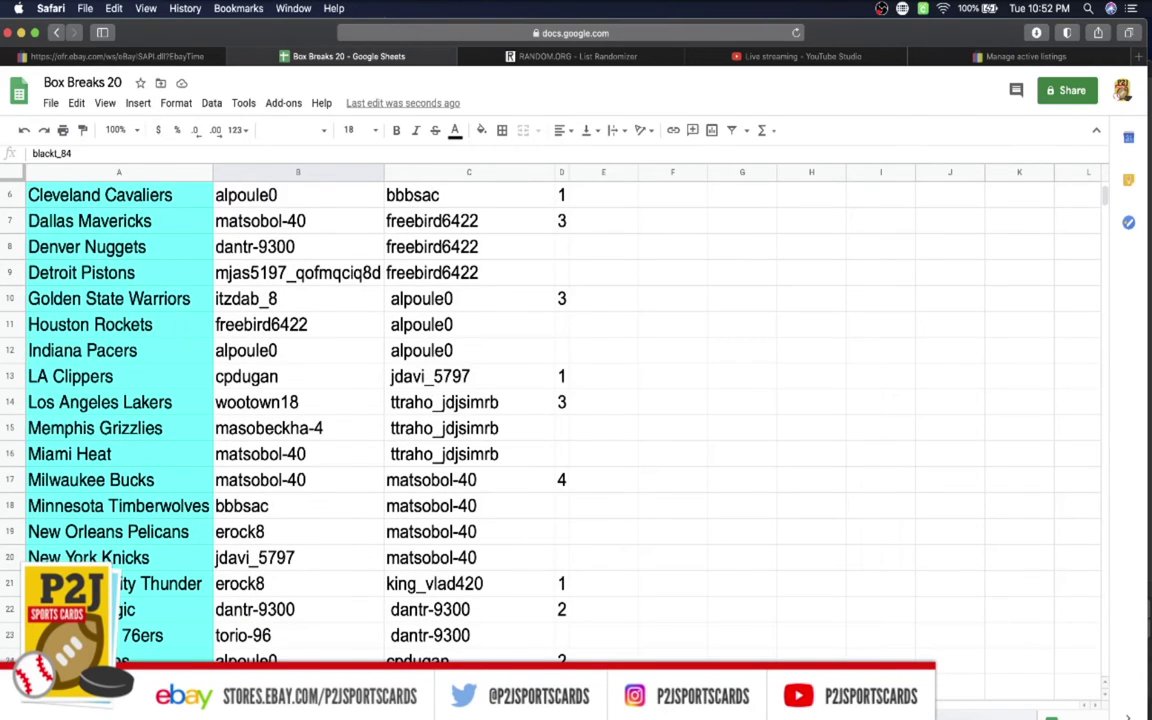
pyautogui.press('Down')
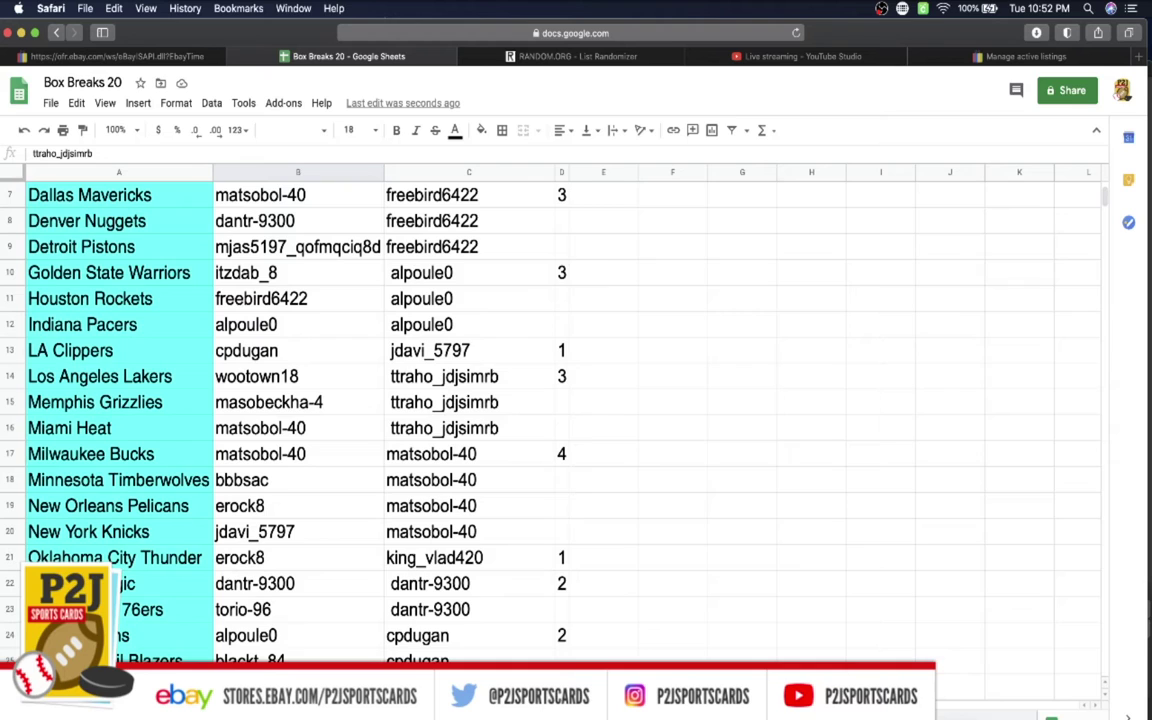
pyautogui.press('Down')
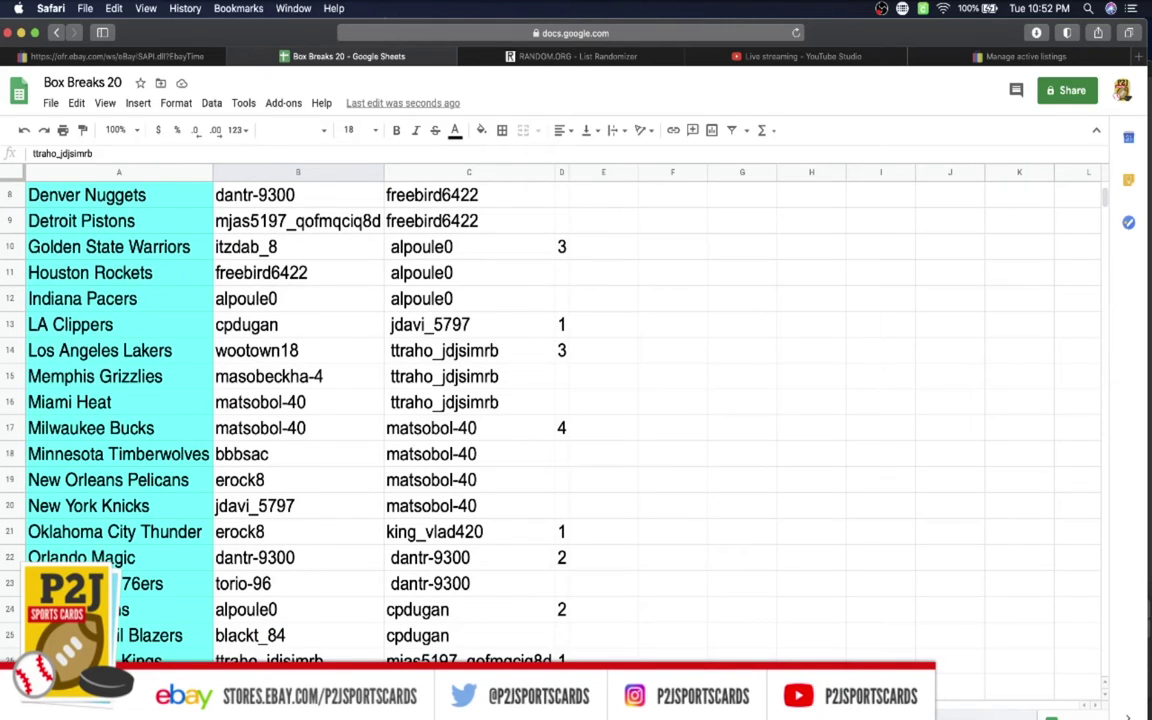
pyautogui.press('Down')
pyautogui.press('Down')
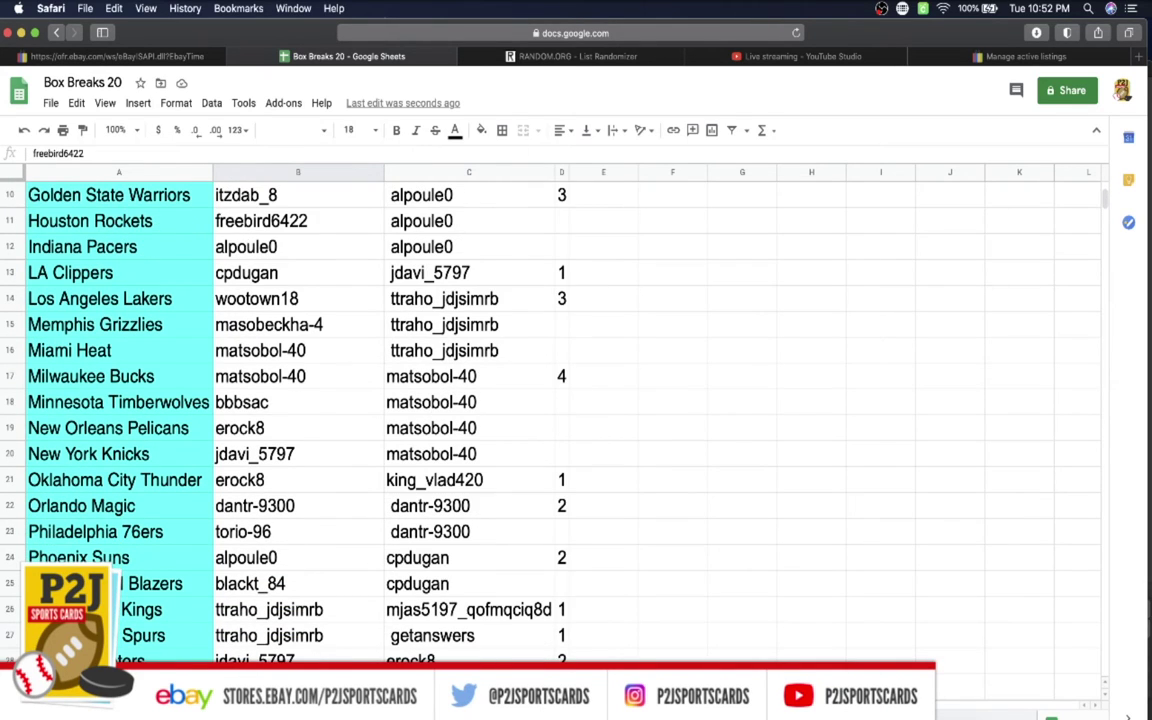
pyautogui.press('Down')
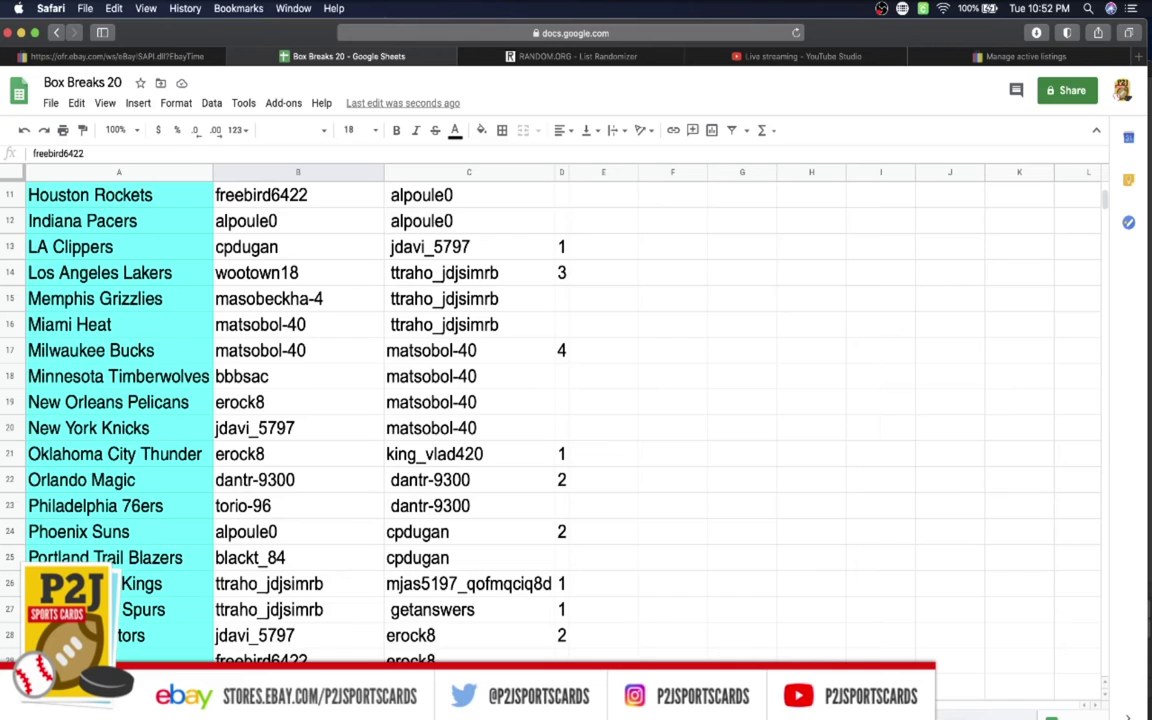
pyautogui.press('Down')
pyautogui.press('Up')
pyautogui.press('Up')
pyautogui.press('Up')
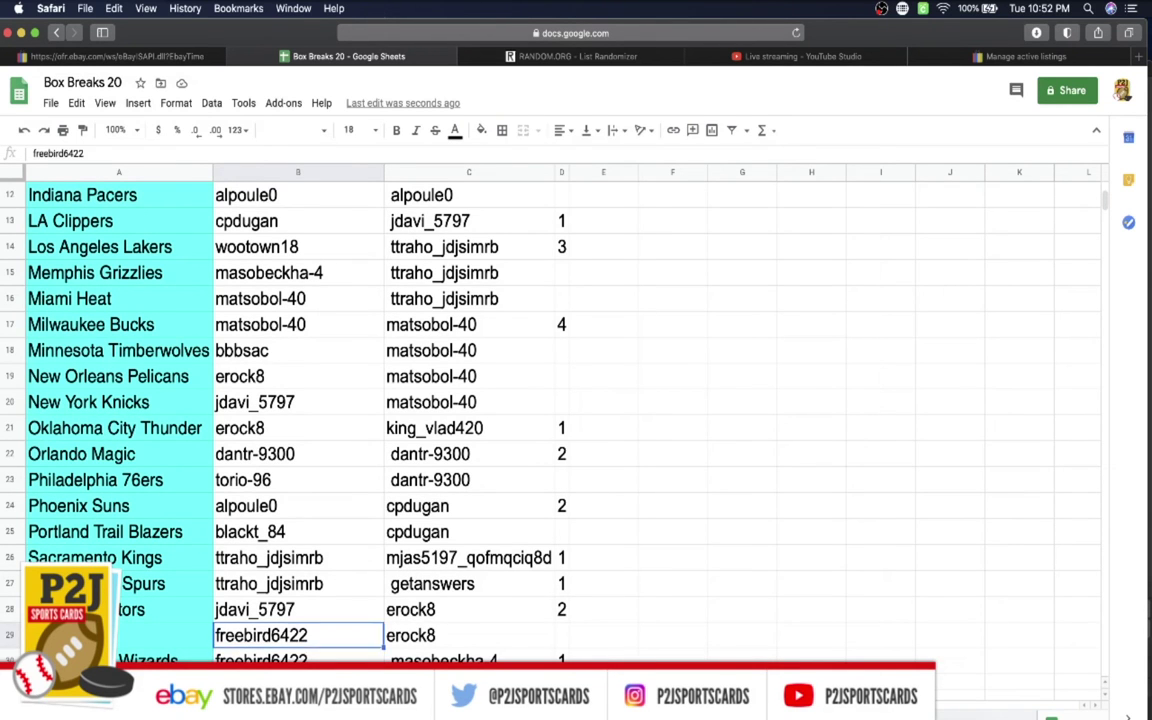
pyautogui.press('Up')
pyautogui.press('Up')
pyautogui.press('Up')
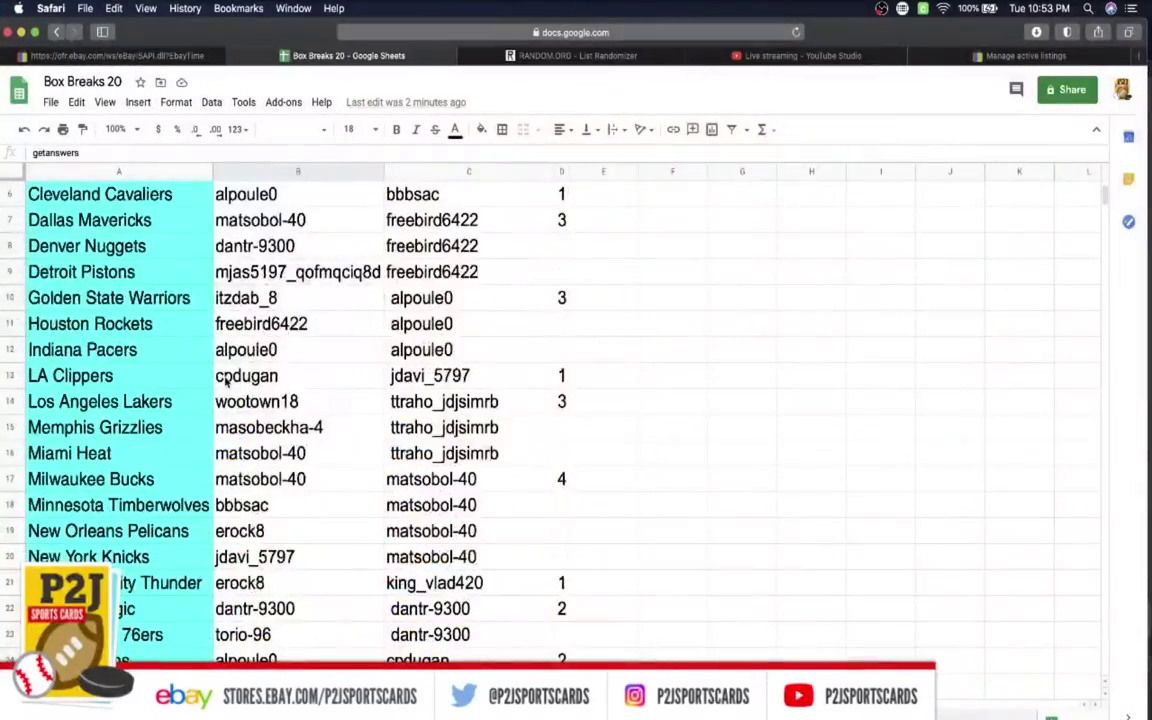
# Step: Select cell B24, the buyer name beside Phoenix Suns
pyautogui.click(250, 608)
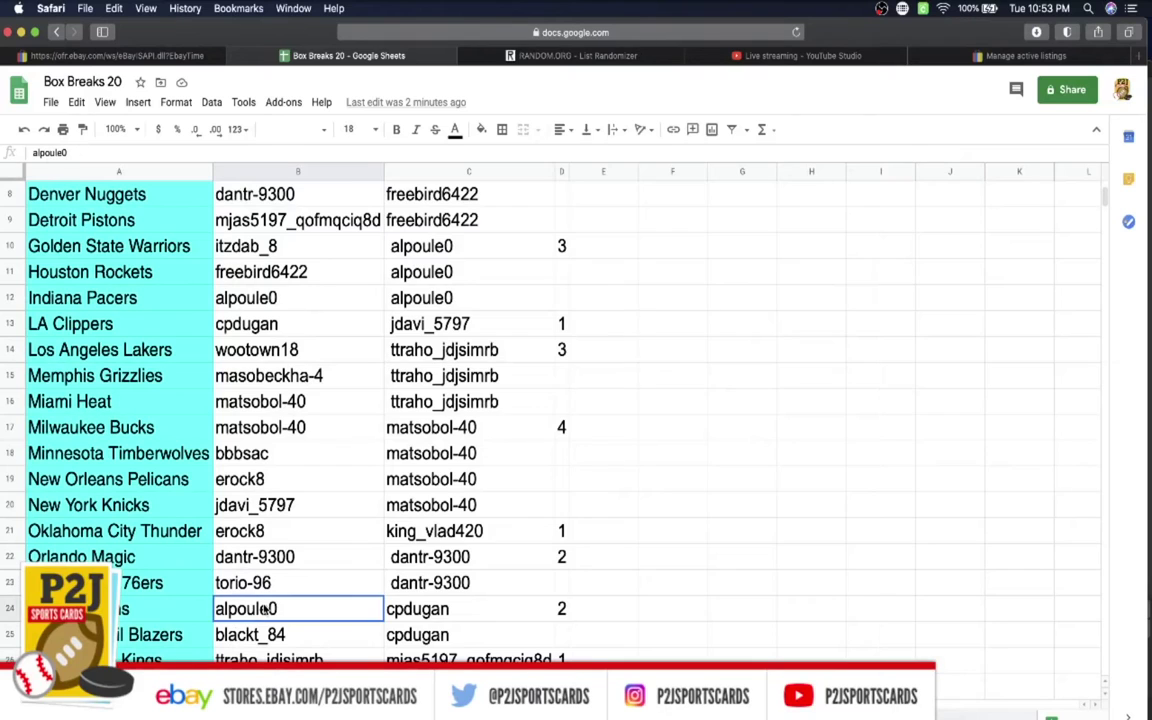